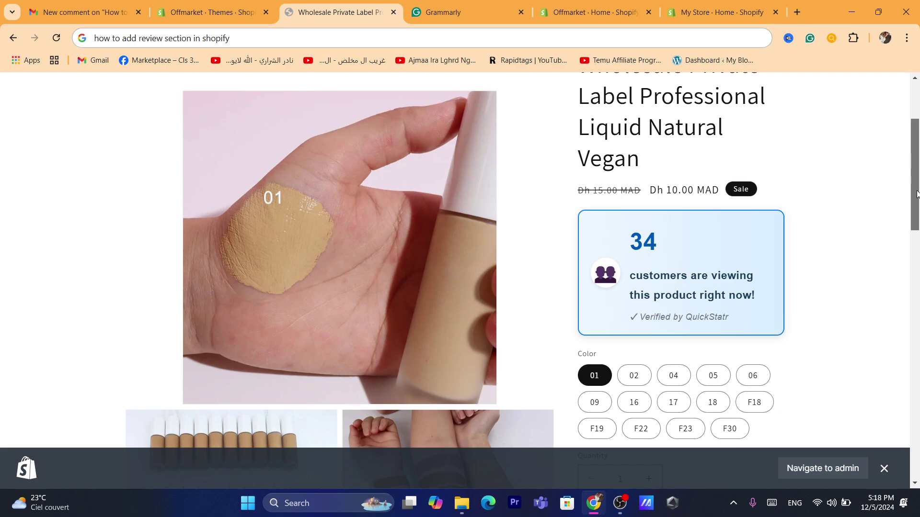
# Go from the store's Apps and sales channels settings to the Shopify App Store, signing in with the existing account
pyautogui.scroll(3, 917, 194)
pyautogui.click(211, 12)
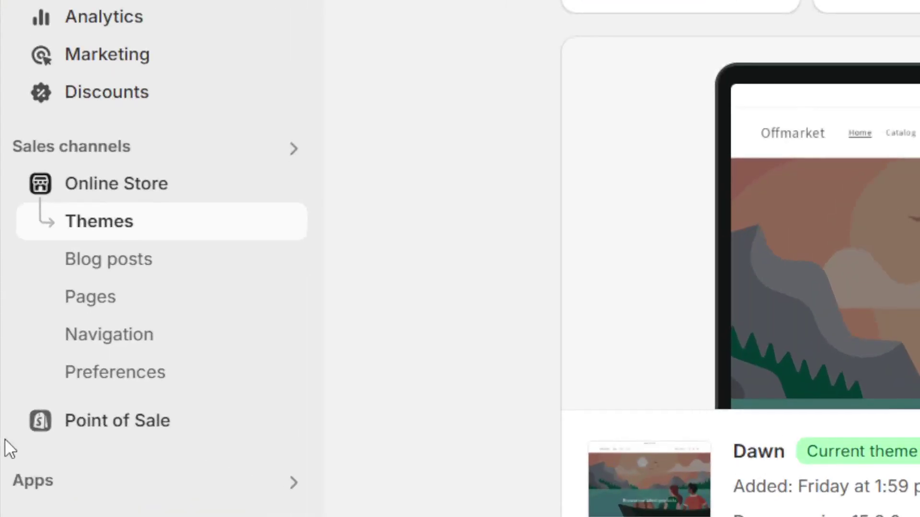
pyautogui.click(30, 479)
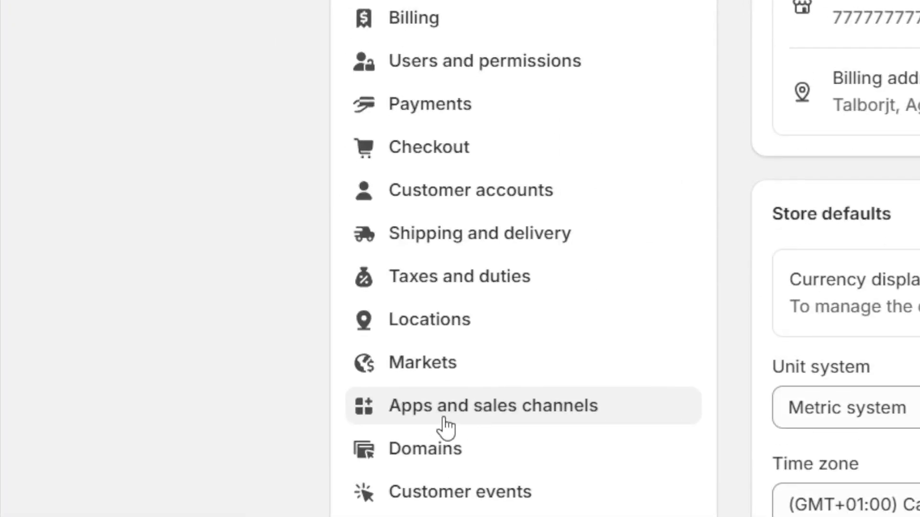
pyautogui.click(445, 424)
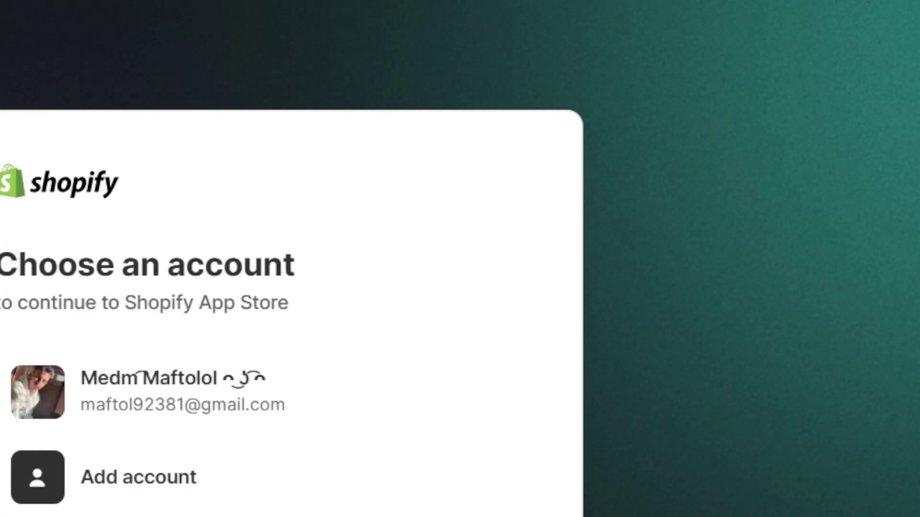
pyautogui.write('S')
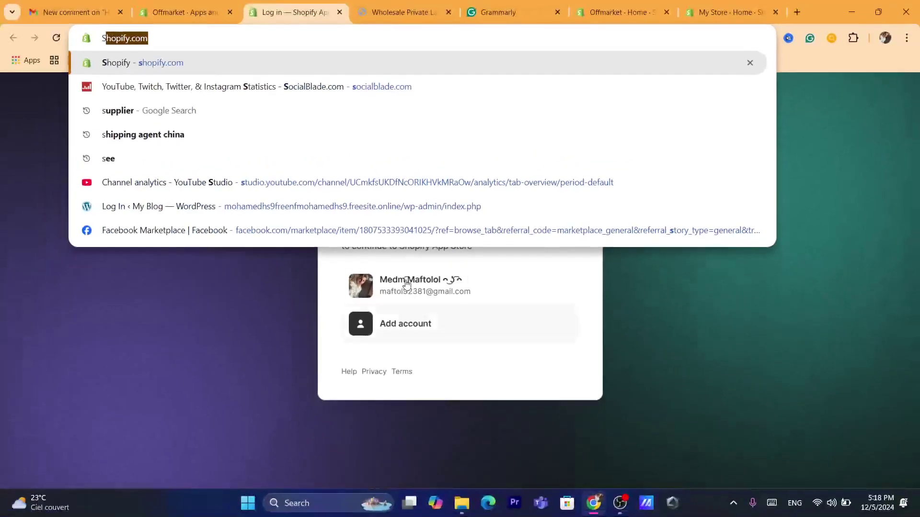
pyautogui.click(138, 388)
pyautogui.click(325, 34)
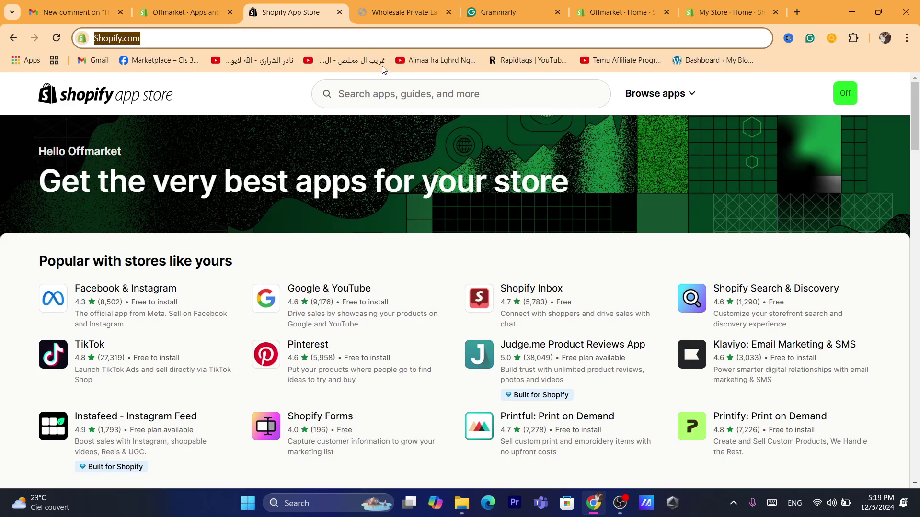
# Search the Shopify App Store for "reviews"
pyautogui.click(395, 85)
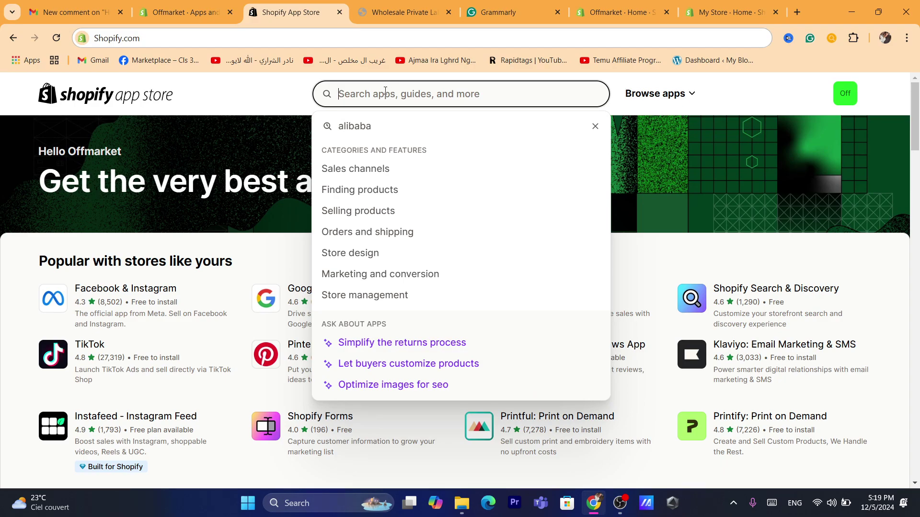
pyautogui.write('reviw')
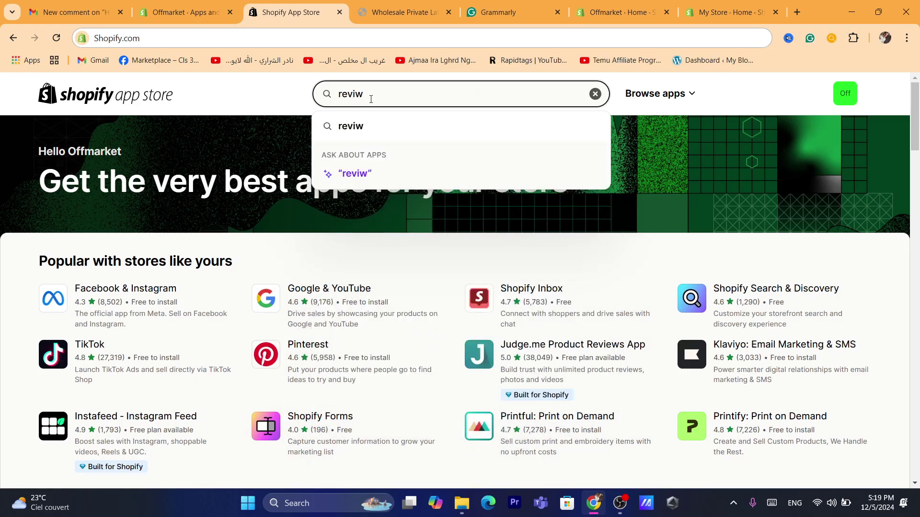
pyautogui.press('BackSpace')
pyautogui.write('es')
pyautogui.press('Return')
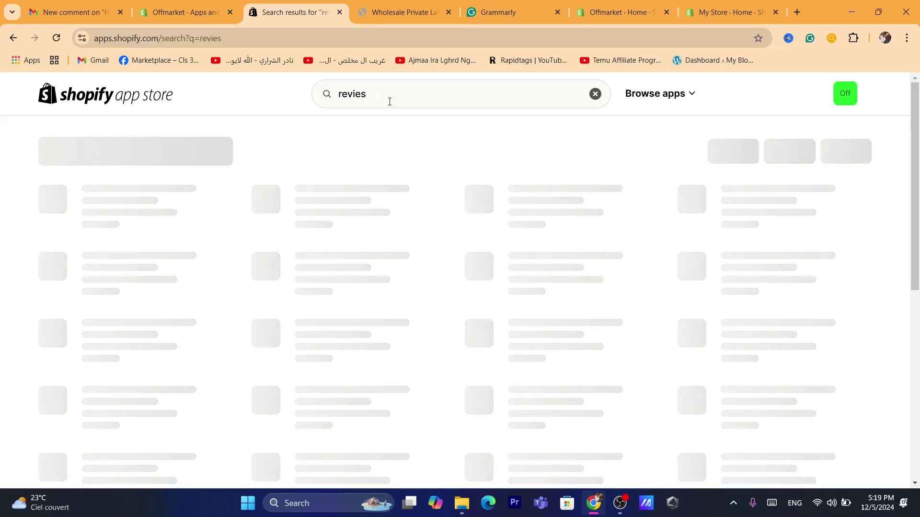
pyautogui.doubleClick(390, 97)
pyautogui.write('c')
pyautogui.press('BackSpace')
pyautogui.write('reviews')
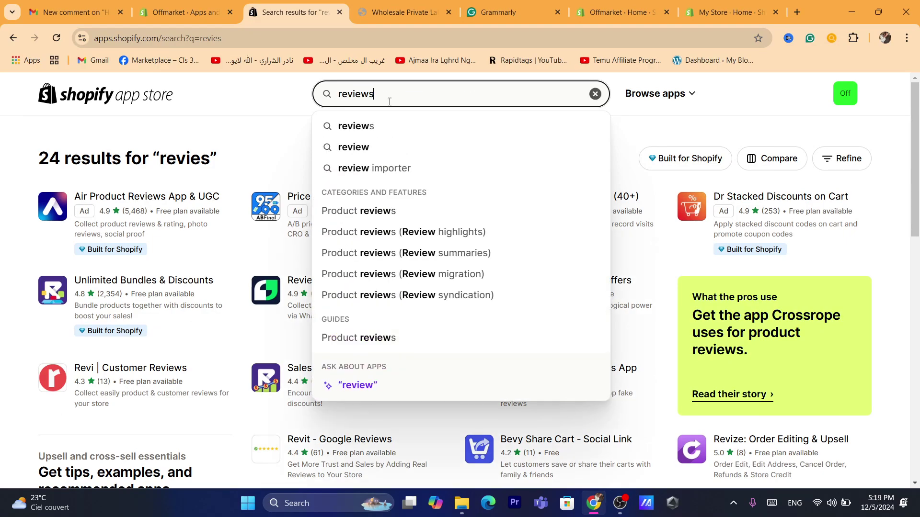
pyautogui.press('Return')
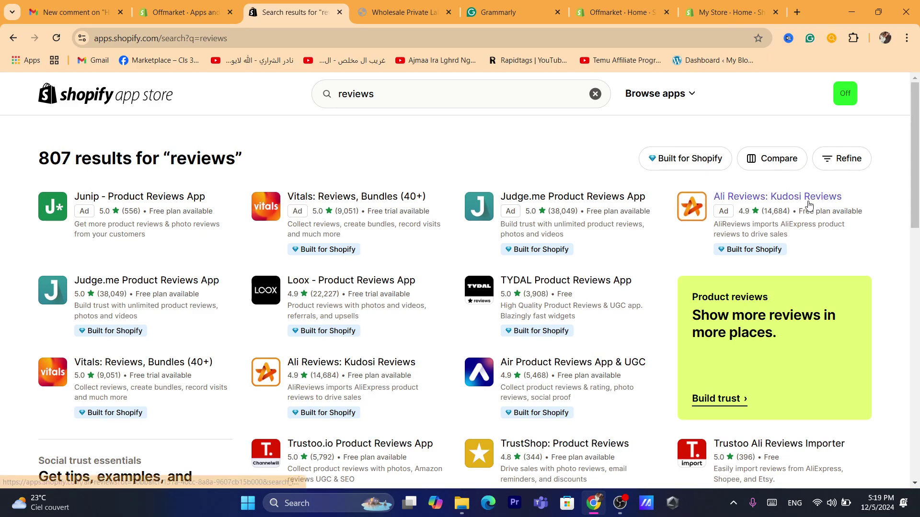
# Open the "AliReviews: AliExpress Reviews" listing from the search results and copy the app's name
pyautogui.moveTo(918, 172); pyautogui.dragTo(918, 347)
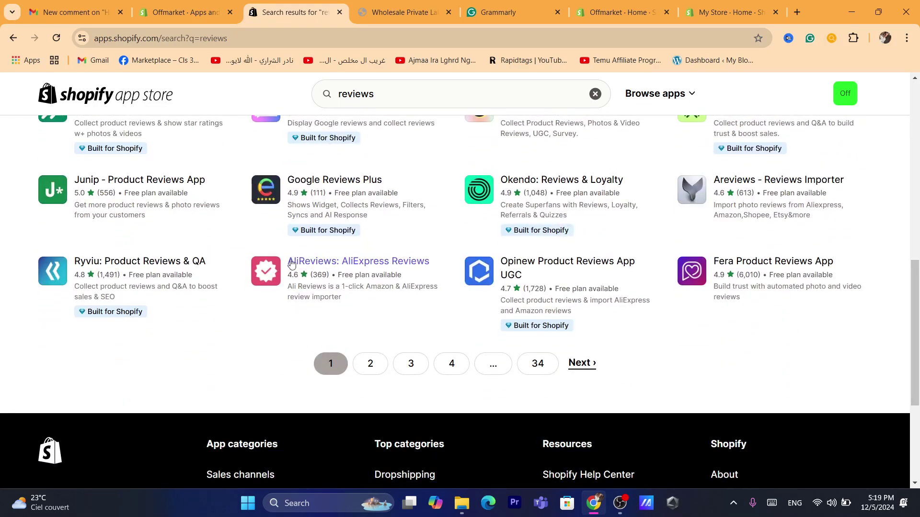
pyautogui.click(330, 260)
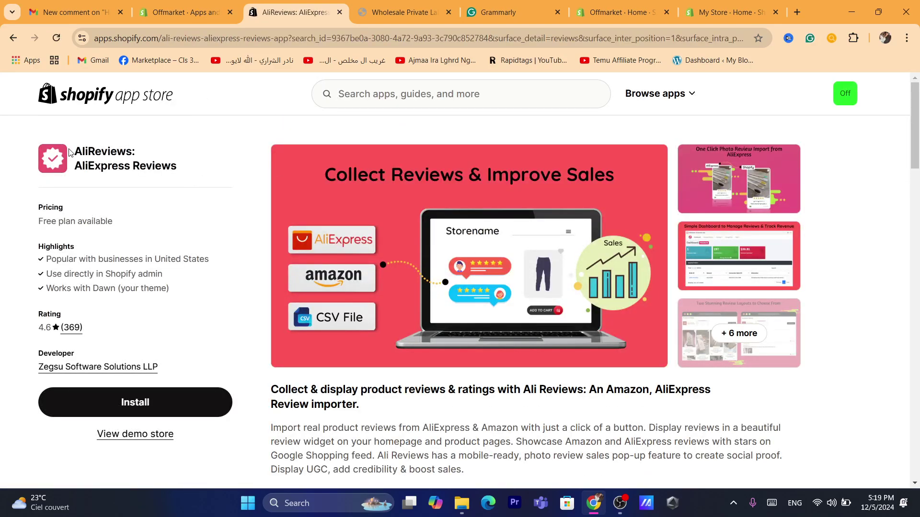
pyautogui.tripleClick(123, 170)
pyautogui.hotkey('ctrl', 'c')
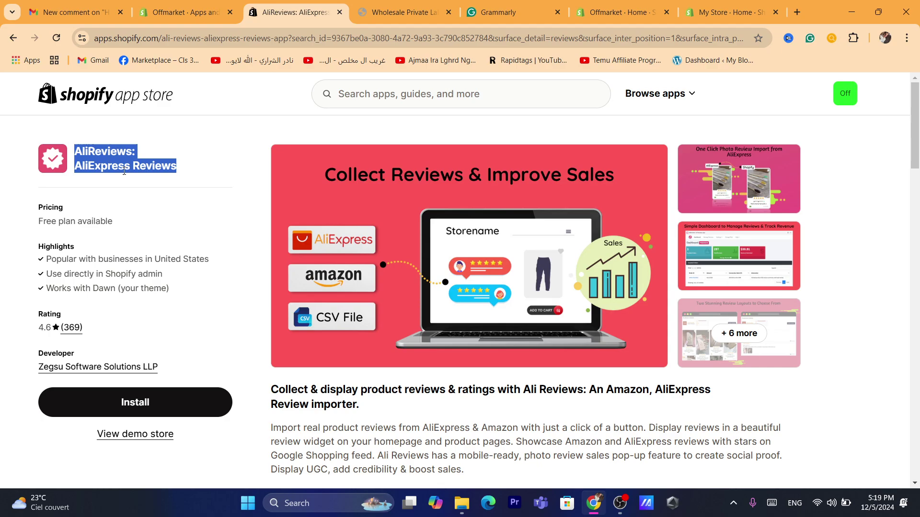
# Search the App Store for the copied name "AliReviews: AliExpress Reviews" and open the matching app listing
pyautogui.click(390, 86)
pyautogui.hotkey('ctrl', 'v')
pyautogui.press('Return')
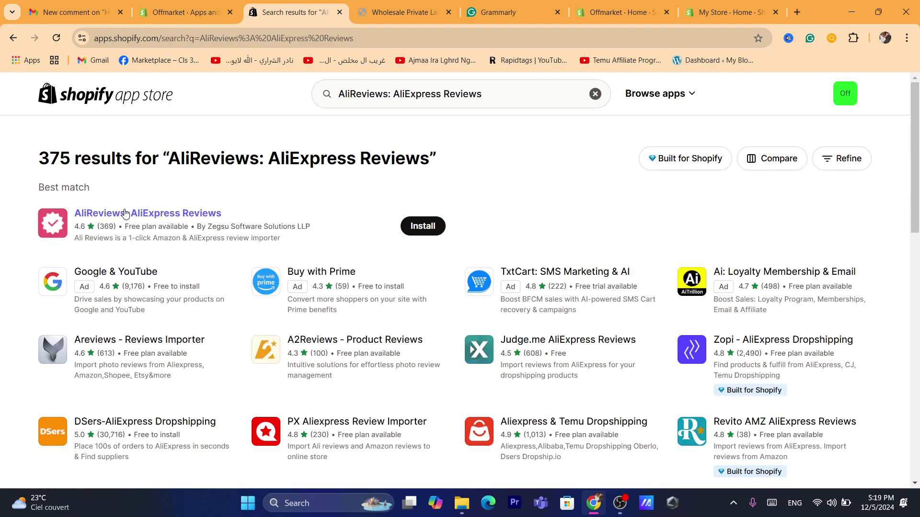
pyautogui.click(126, 213)
pyautogui.hotkey('ctrl', 'l')
pyautogui.write('s')
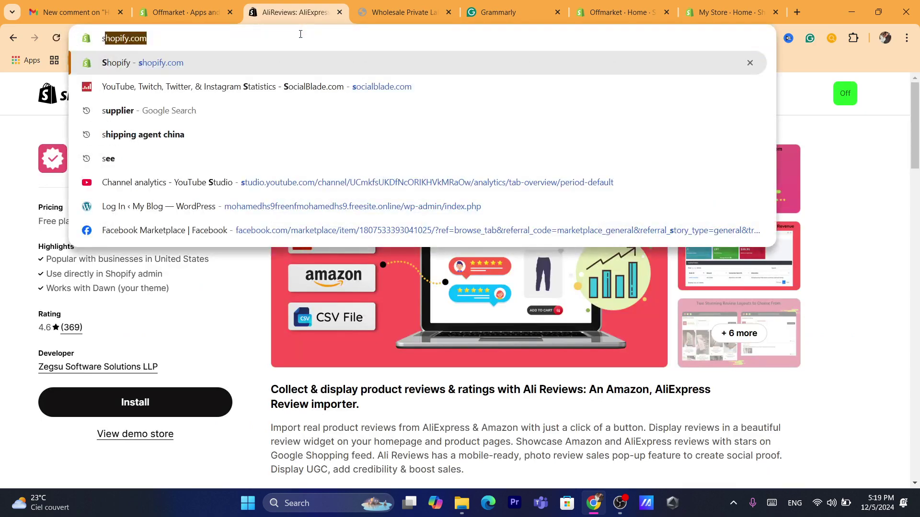
pyautogui.press('Escape')
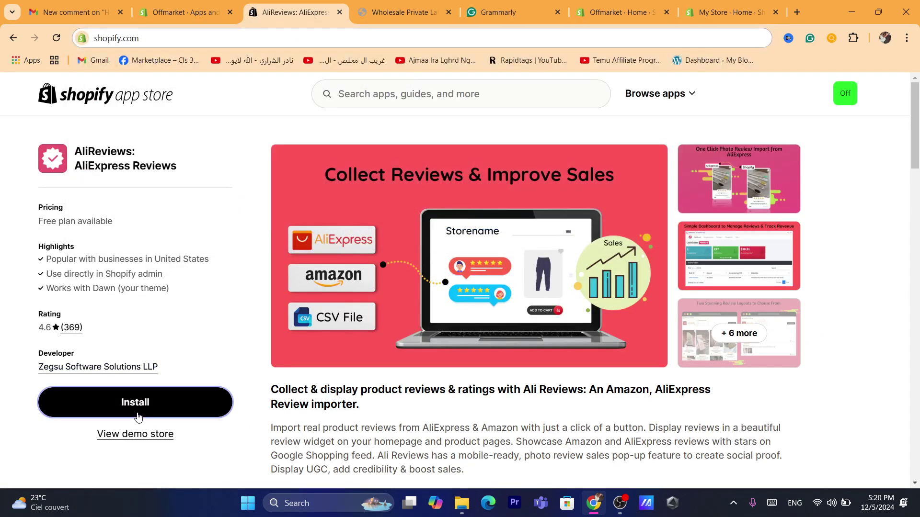
# Install the AliReviews: AliExpress Reviews app on the Offmarket store
pyautogui.click(136, 411)
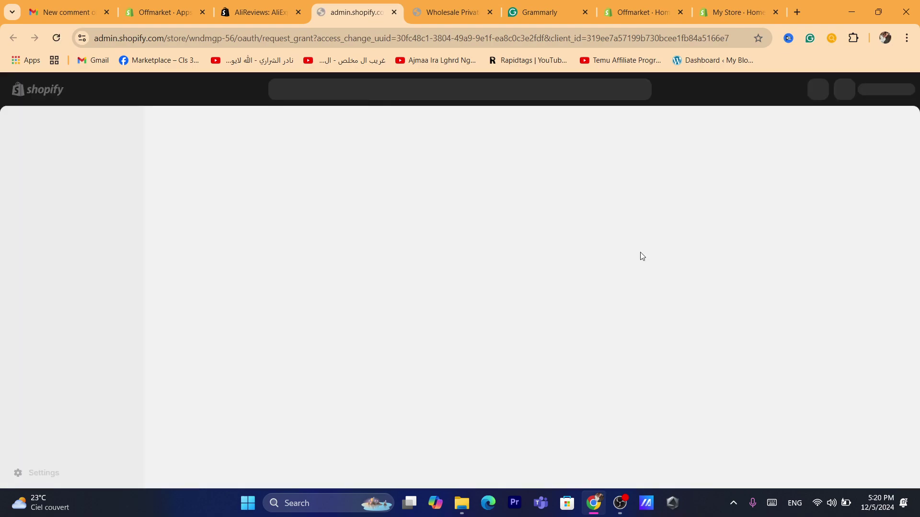
pyautogui.click(688, 369)
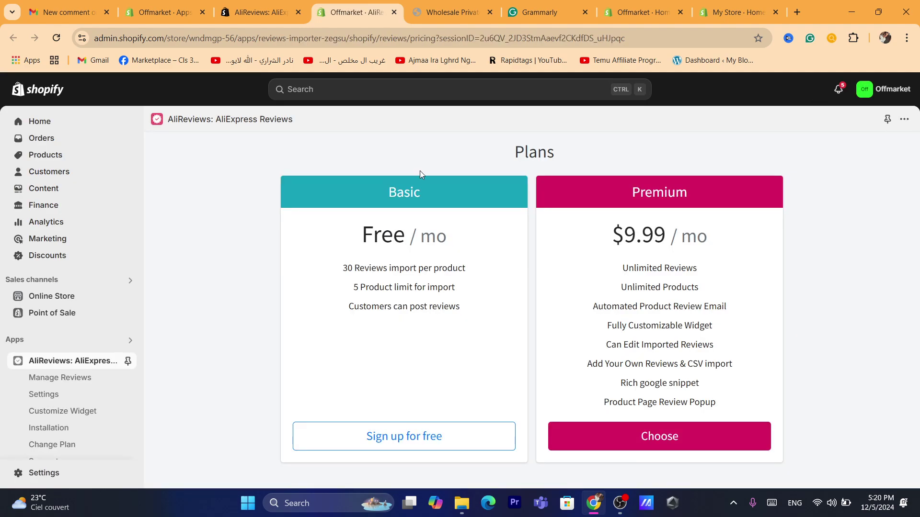
# Examine the price and features listed for the Basic plan
pyautogui.doubleClick(381, 194)
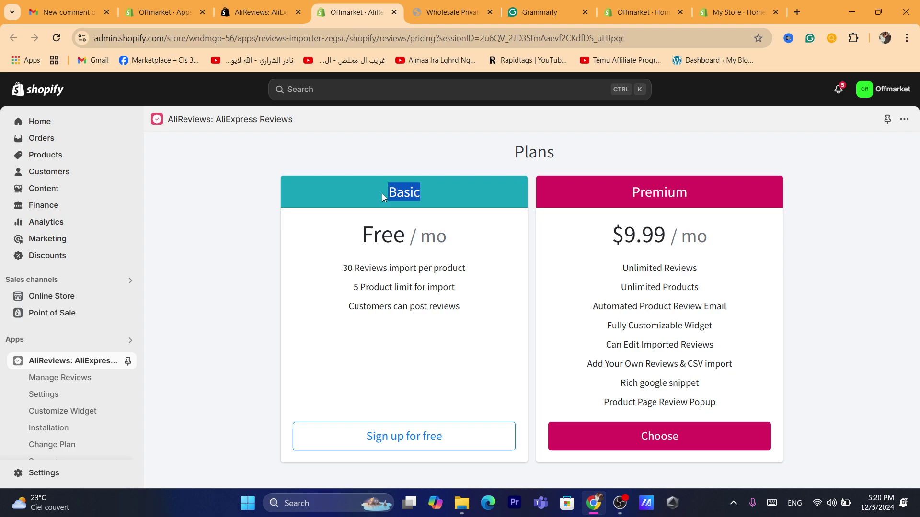
pyautogui.moveTo(390, 193); pyautogui.dragTo(361, 173)
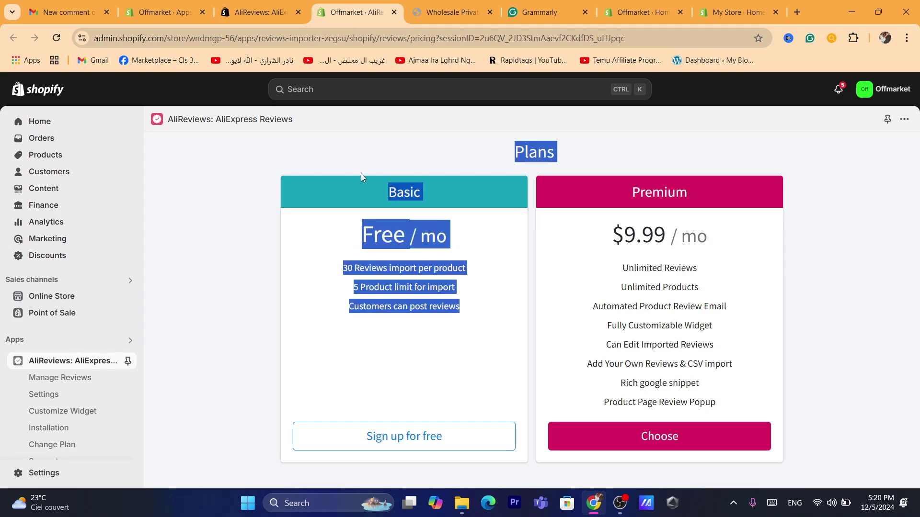
pyautogui.click(251, 218)
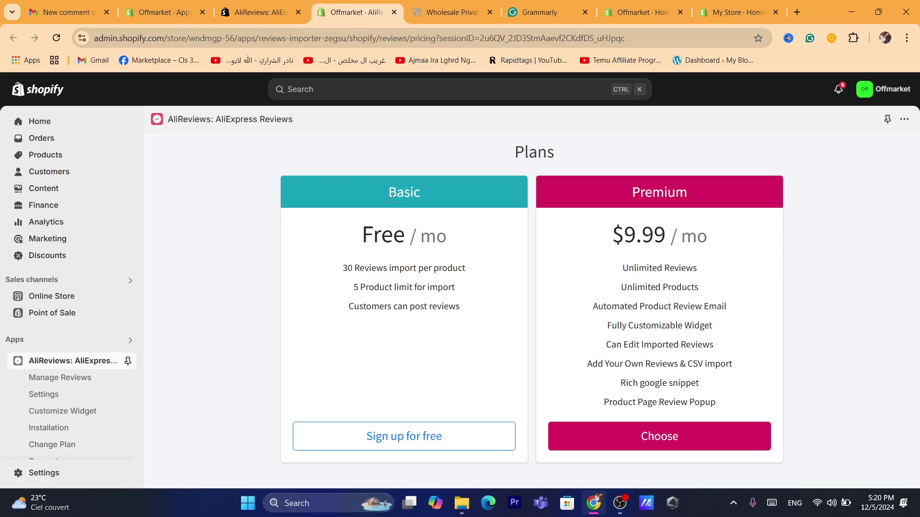
pyautogui.moveTo(392, 197); pyautogui.dragTo(464, 311)
pyautogui.click(467, 314)
pyautogui.moveTo(400, 192); pyautogui.dragTo(475, 307)
pyautogui.click(475, 306)
pyautogui.moveTo(371, 224); pyautogui.dragTo(474, 317)
pyautogui.click(473, 317)
# Sign up for the free Basic plan and dismiss the welcome tutorial
pyautogui.click(394, 449)
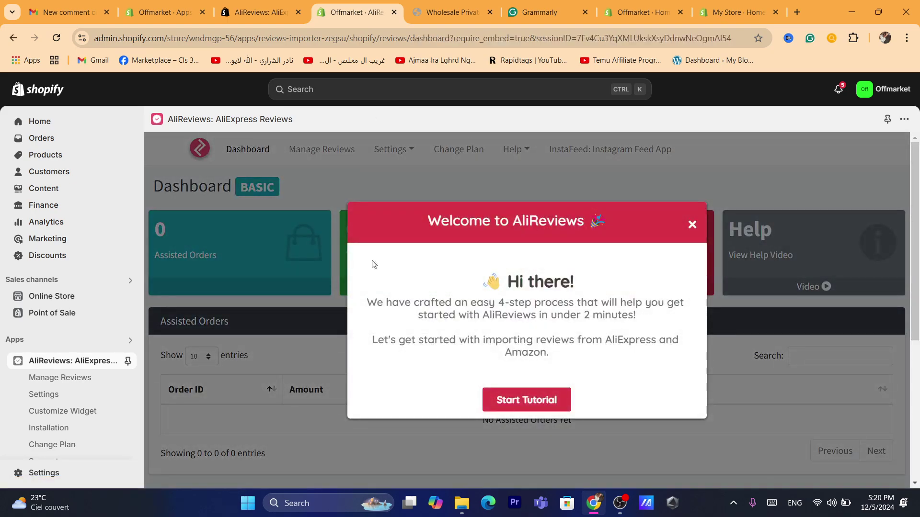
pyautogui.click(692, 225)
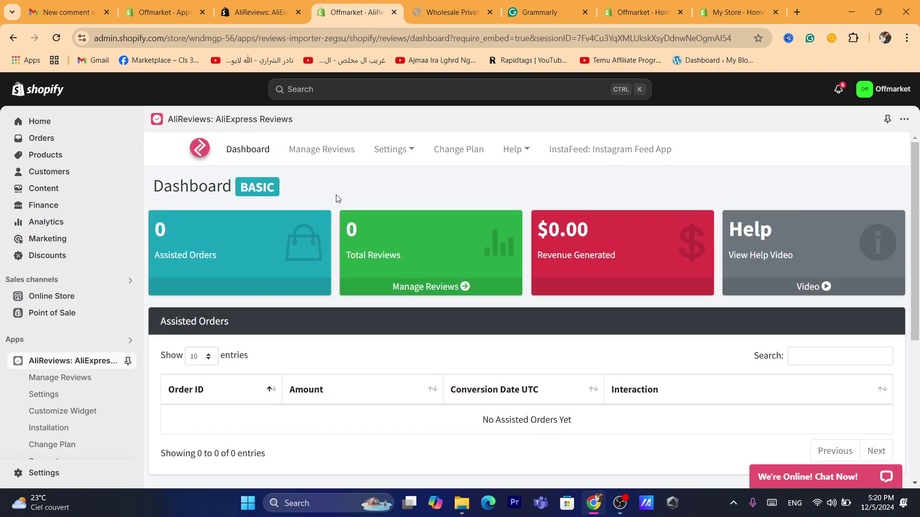
# Open the review import form for the product "Wholesale Private Label Professional Liquid Natural Vegan" in the app's review management
pyautogui.click(320, 152)
pyautogui.scroll(-2, 551, 226)
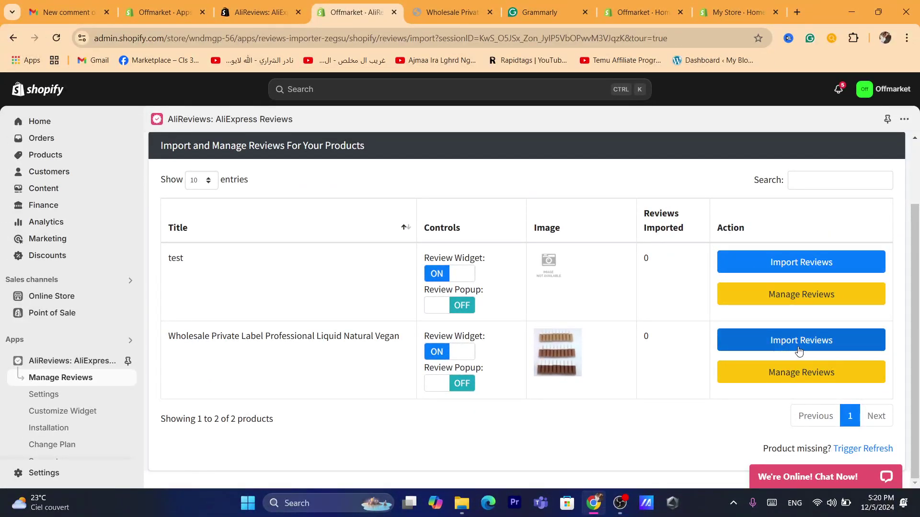
pyautogui.click(798, 350)
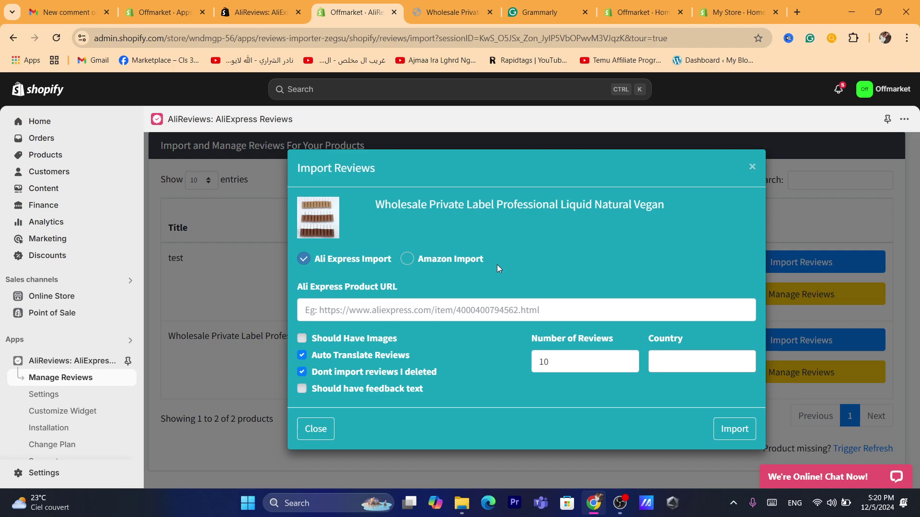
pyautogui.click(386, 38)
pyautogui.write('d')
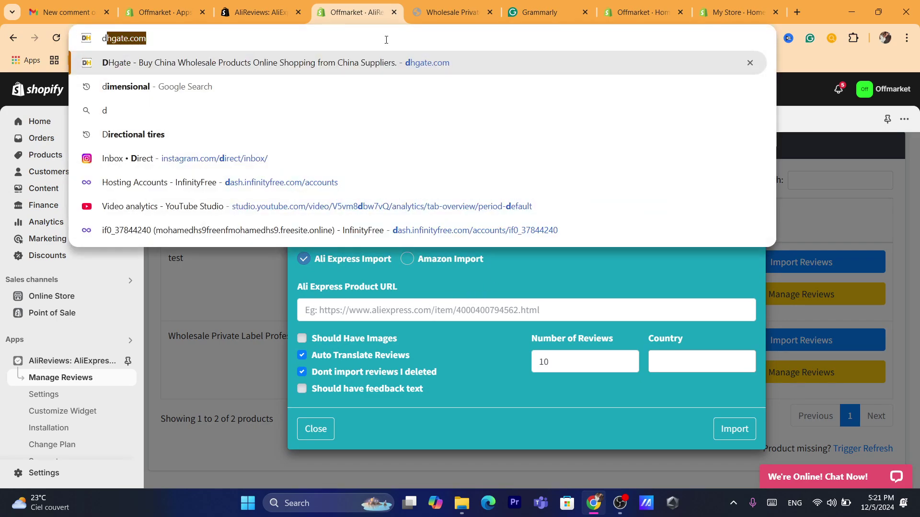
pyautogui.click(462, 414)
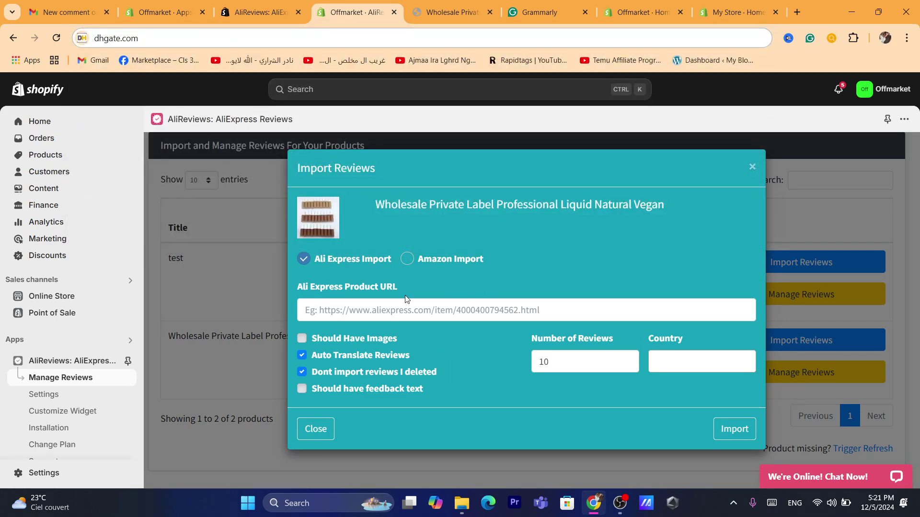
# Copy the product's title from the import form and open aliexpress.com in the storefront product page's browser tab
pyautogui.click(379, 310)
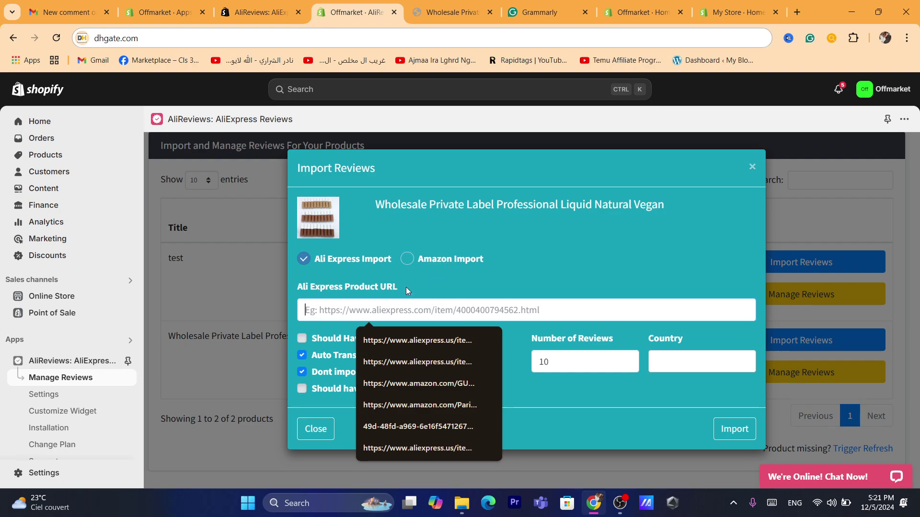
pyautogui.tripleClick(423, 207)
pyautogui.click(434, 13)
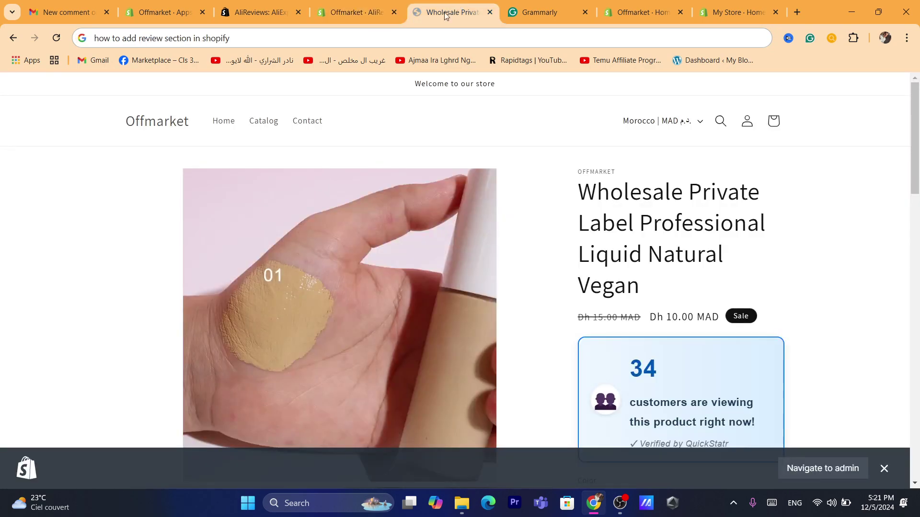
pyautogui.click(435, 43)
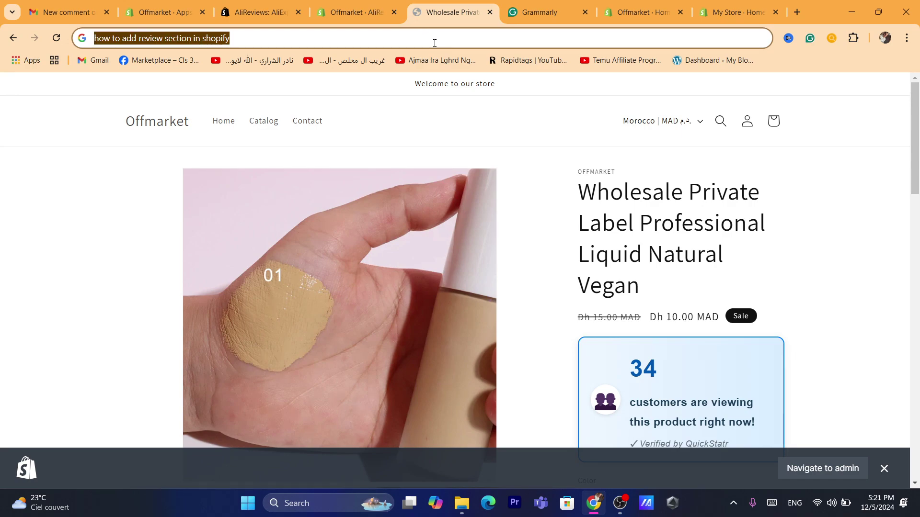
pyautogui.write('alie')
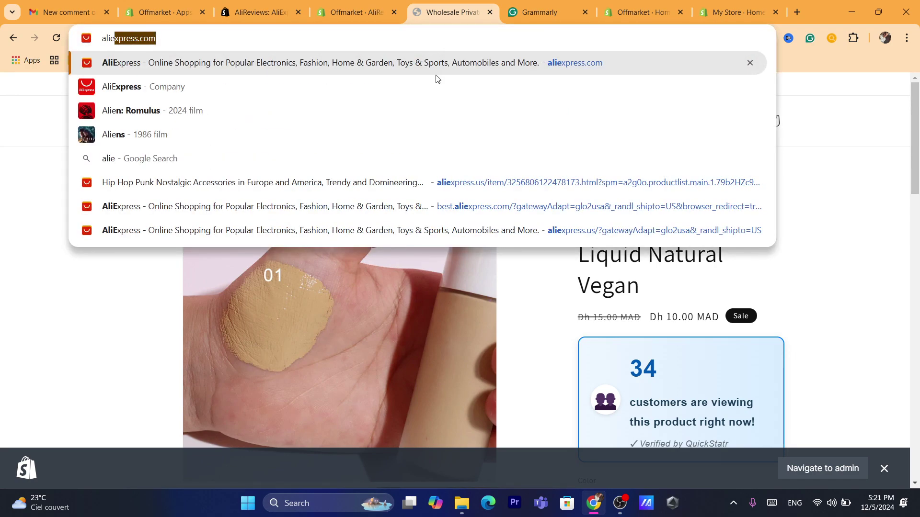
pyautogui.click(383, 65)
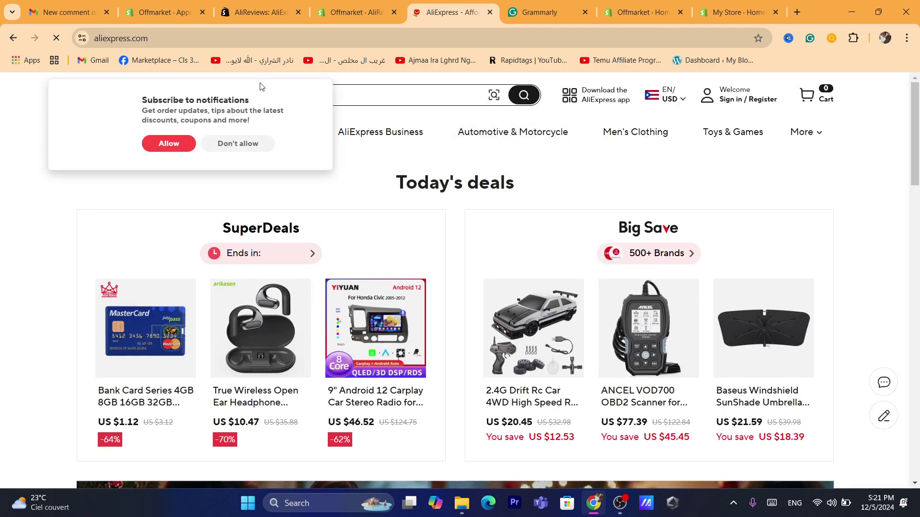
# Search AliExpress for the pasted title "Wholesale Private Label Professional Liquid Natura", dismissing the notification subscription prompt
pyautogui.click(341, 98)
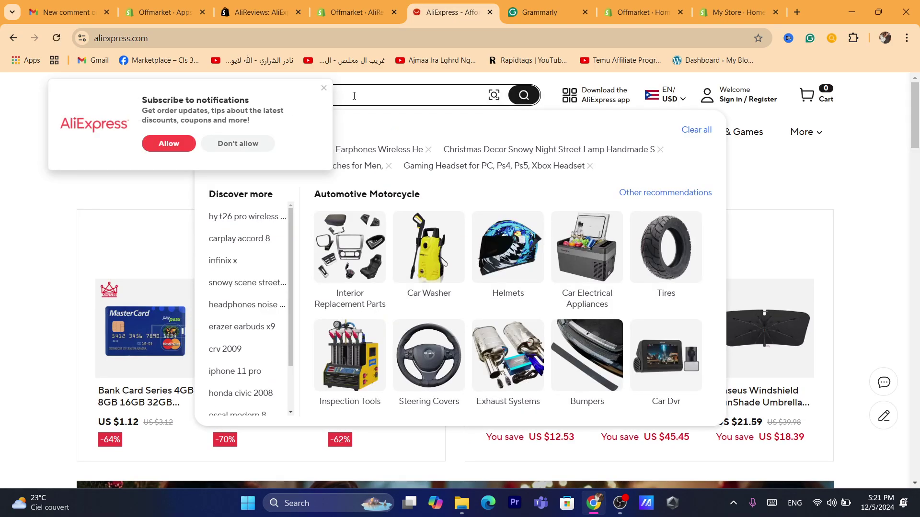
pyautogui.hotkey('ctrl', 'v')
pyautogui.click(323, 90)
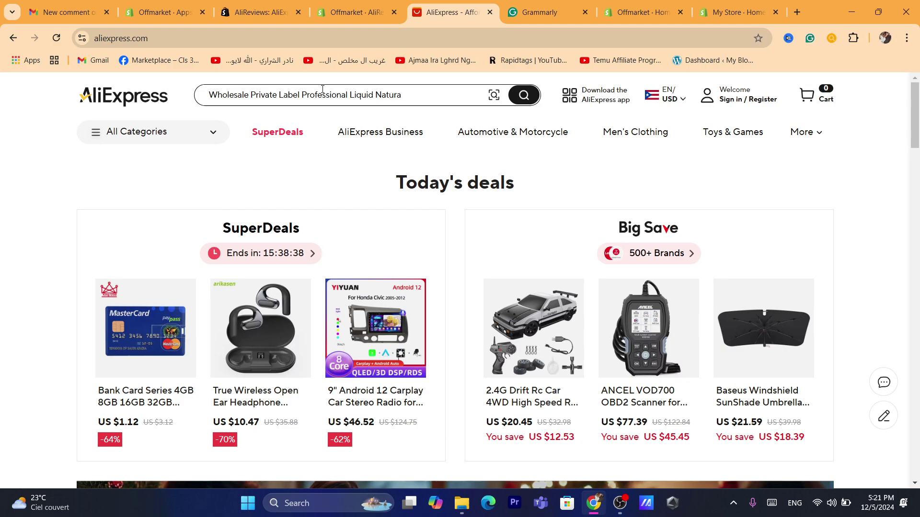
pyautogui.click(518, 100)
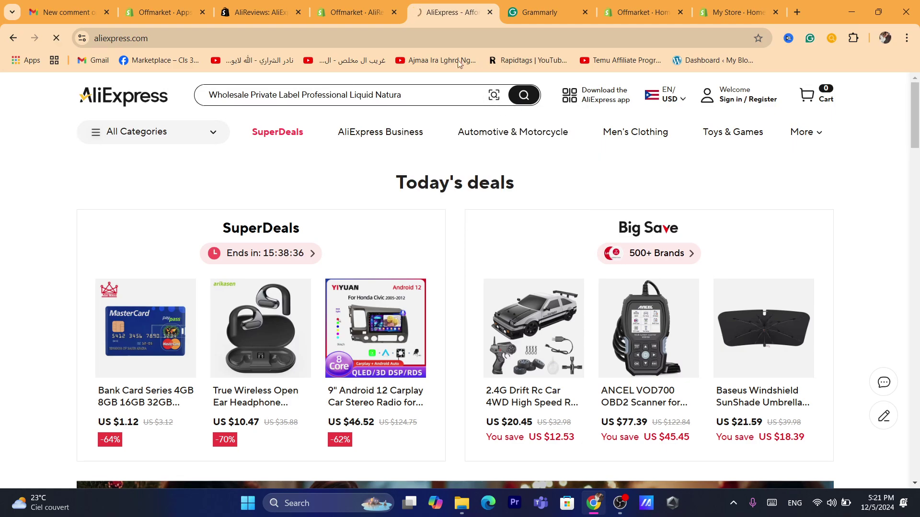
# Browse the AliExpress search results for a product matching the one shown in the review import form
pyautogui.click(349, 5)
pyautogui.click(438, 2)
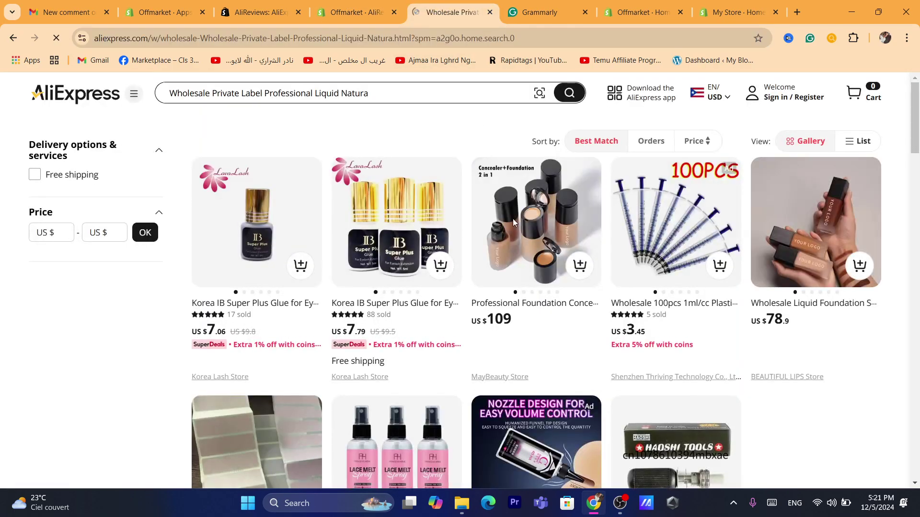
pyautogui.moveTo(916, 127); pyautogui.dragTo(917, 163)
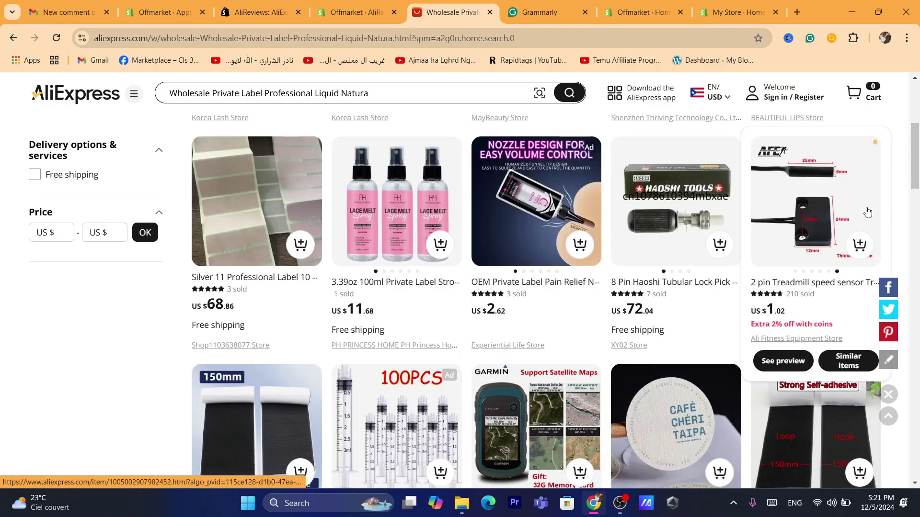
pyautogui.scroll(-3, 864, 205)
pyautogui.click(357, 5)
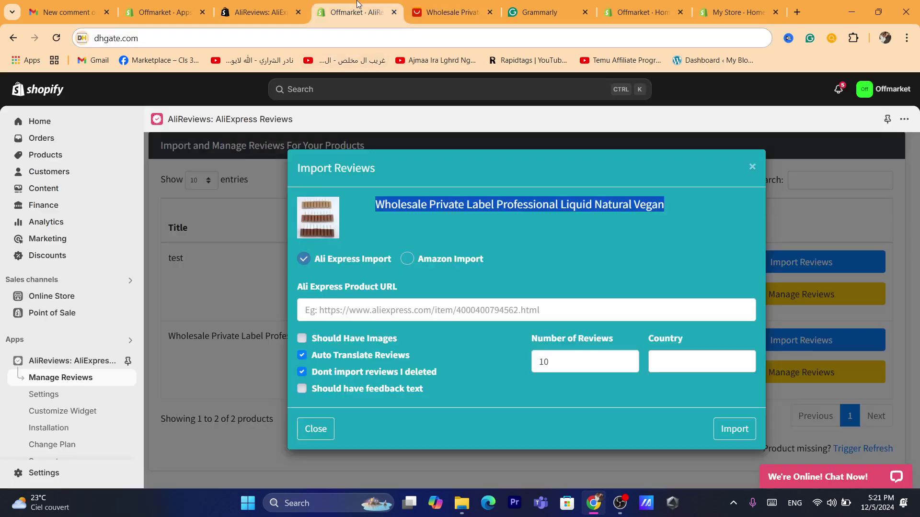
pyautogui.click(470, 4)
pyautogui.scroll(-3, 918, 249)
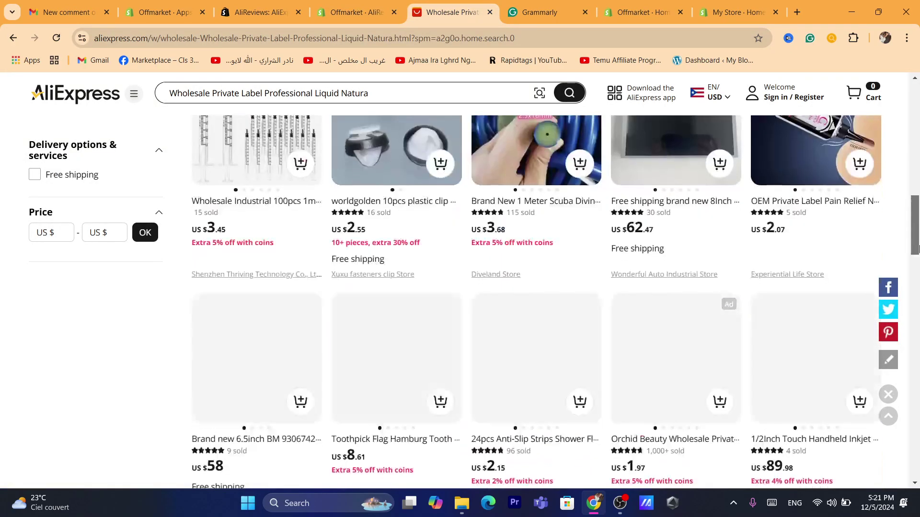
pyautogui.scroll(5, 918, 249)
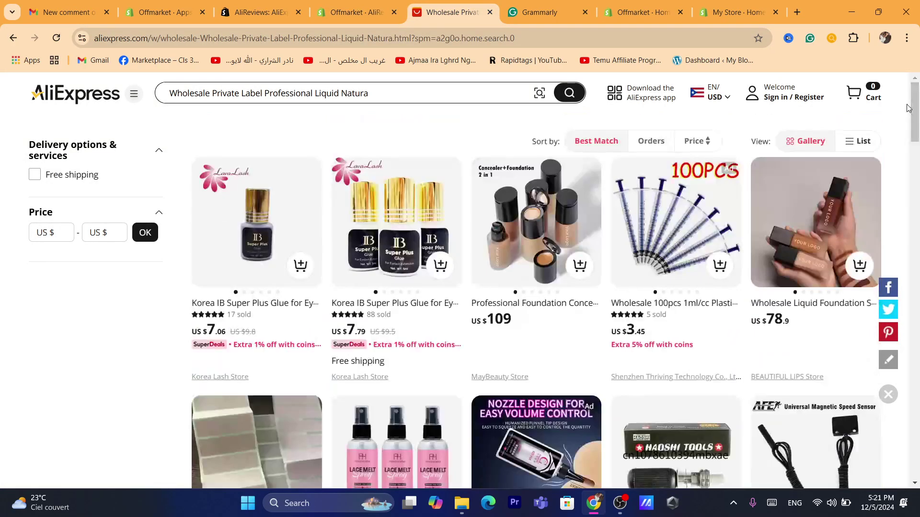
# Open the listing for the three-bottle Korea IB Super Plus Glue for eyelash extensions and inspect its customer reviews
pyautogui.click(385, 228)
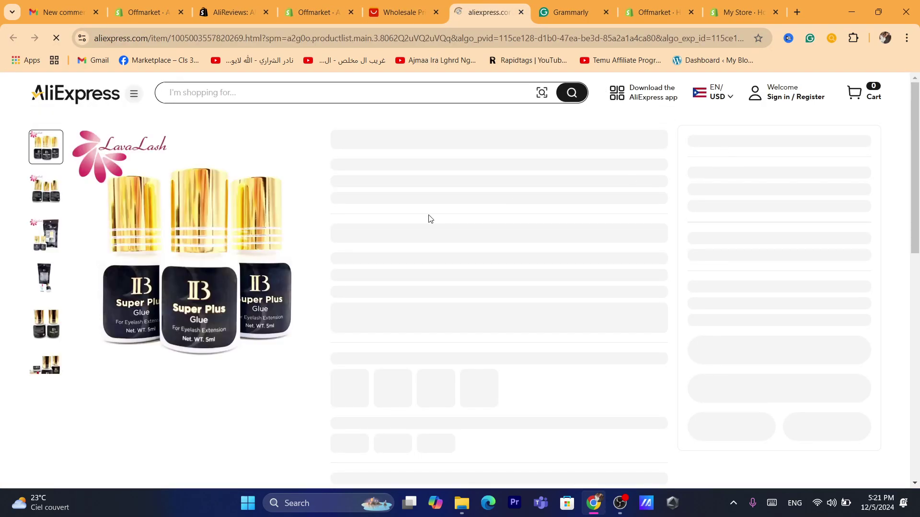
pyautogui.click(423, 267)
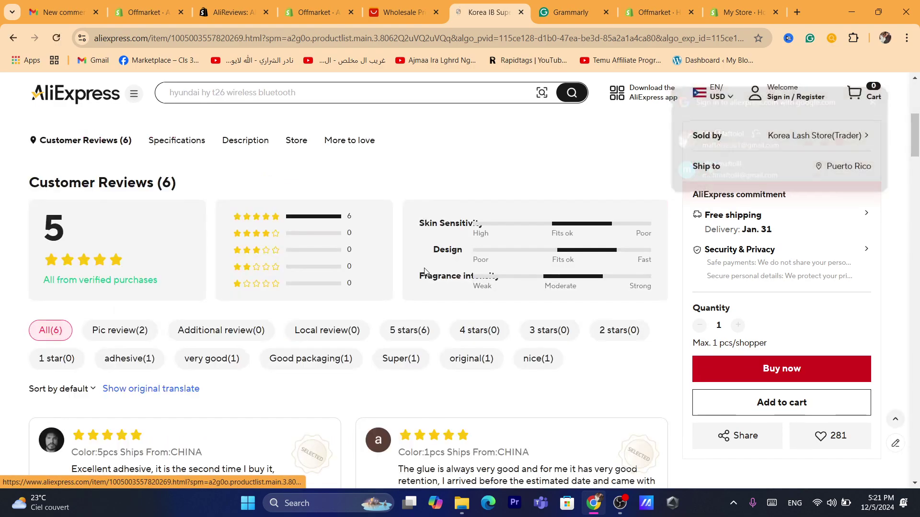
pyautogui.moveTo(916, 158); pyautogui.dragTo(909, 115)
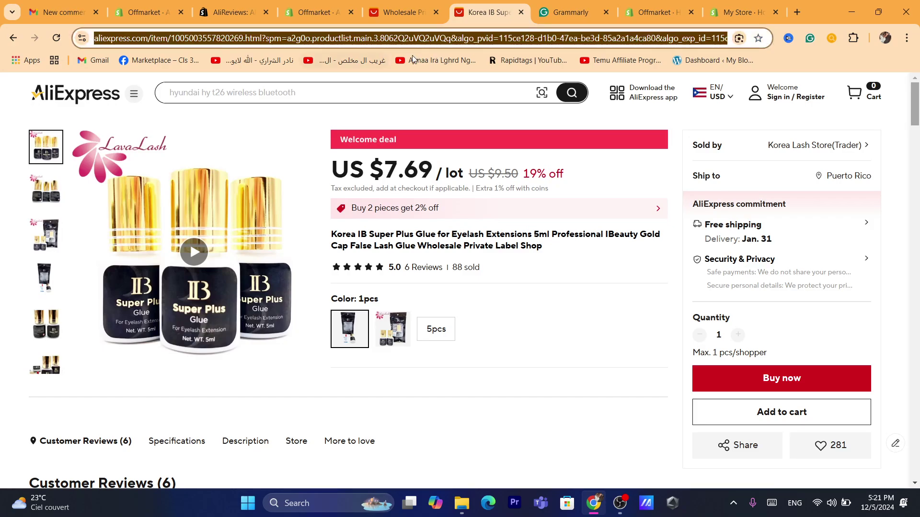
# Copy the full web address of the Korea IB Super Plus Glue product page
pyautogui.rightClick(389, 40)
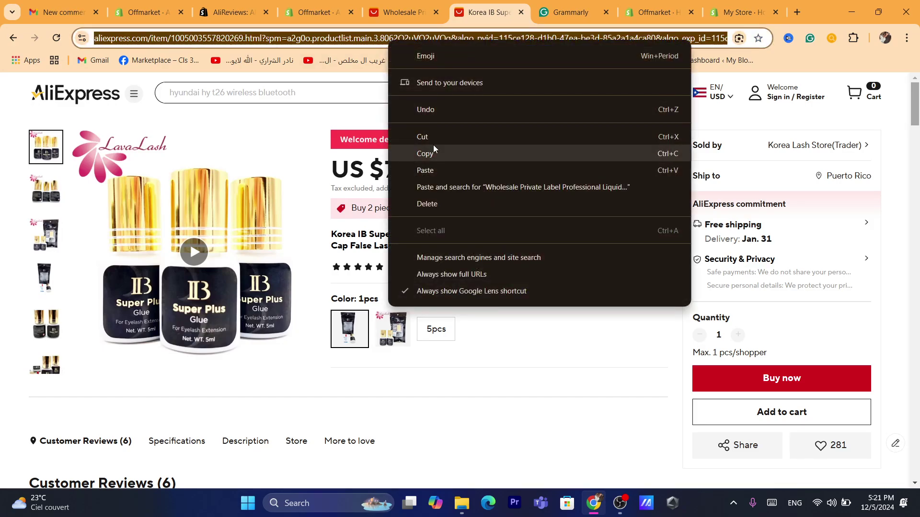
pyautogui.click(329, 36)
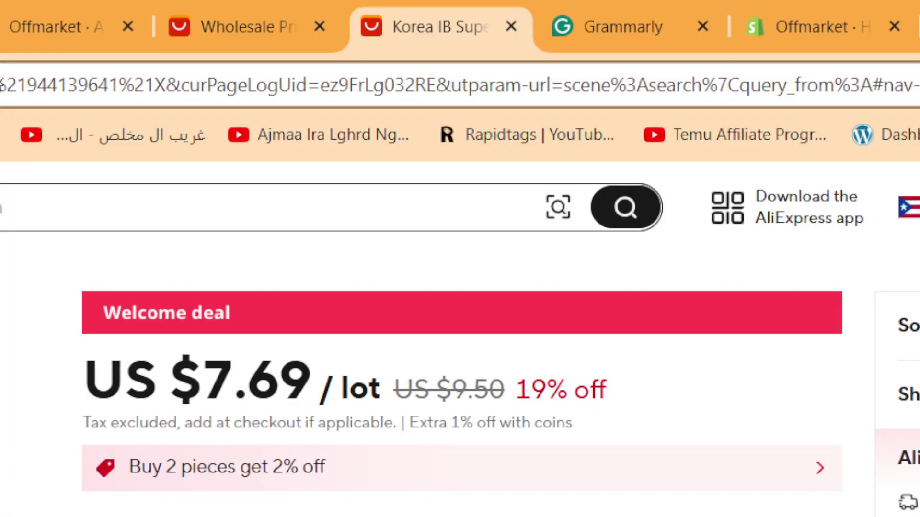
pyautogui.hotkey('ctrl', 'a')
pyautogui.rightClick(2, 76)
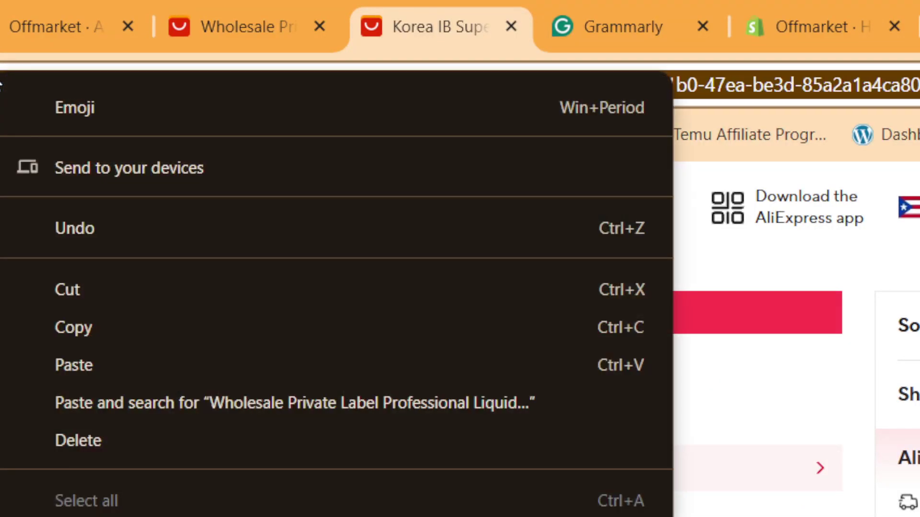
pyautogui.click(88, 328)
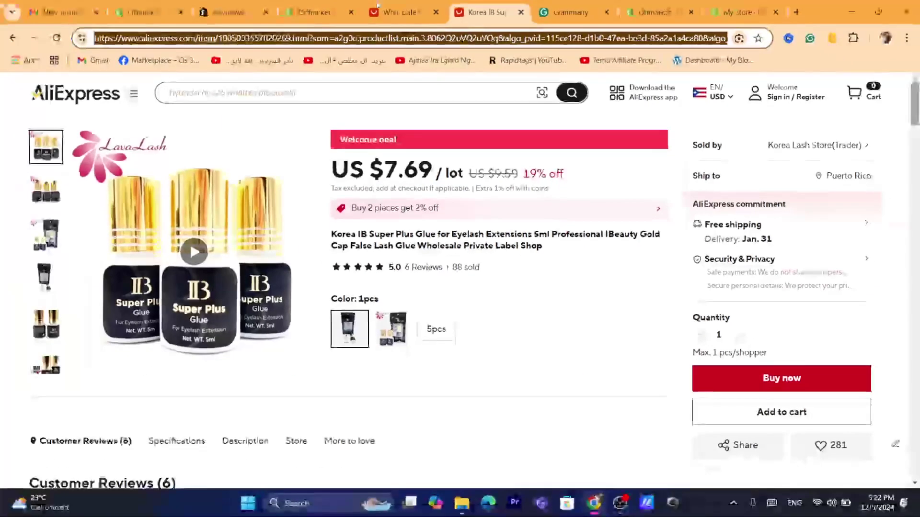
# Paste the copied address as the Ali Express Product URL in the import form, with Ali Express Import as the source
pyautogui.click(53, 26)
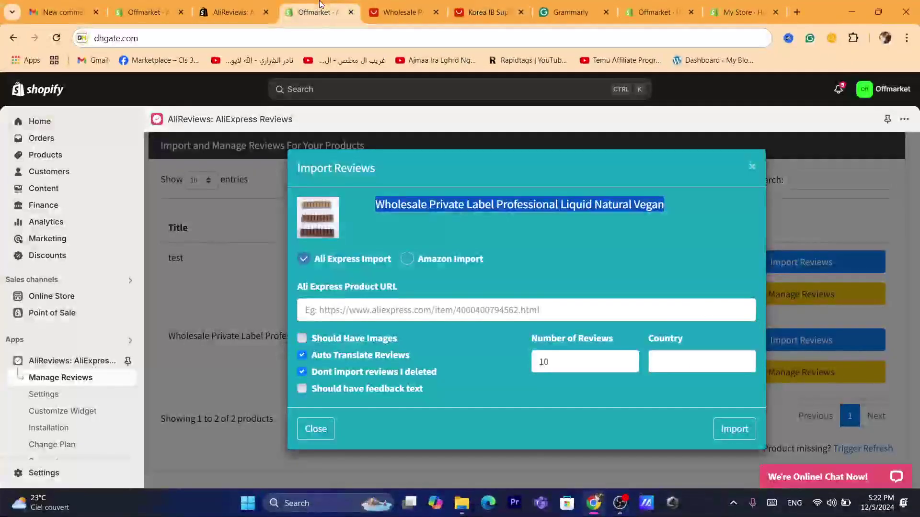
pyautogui.click(385, 303)
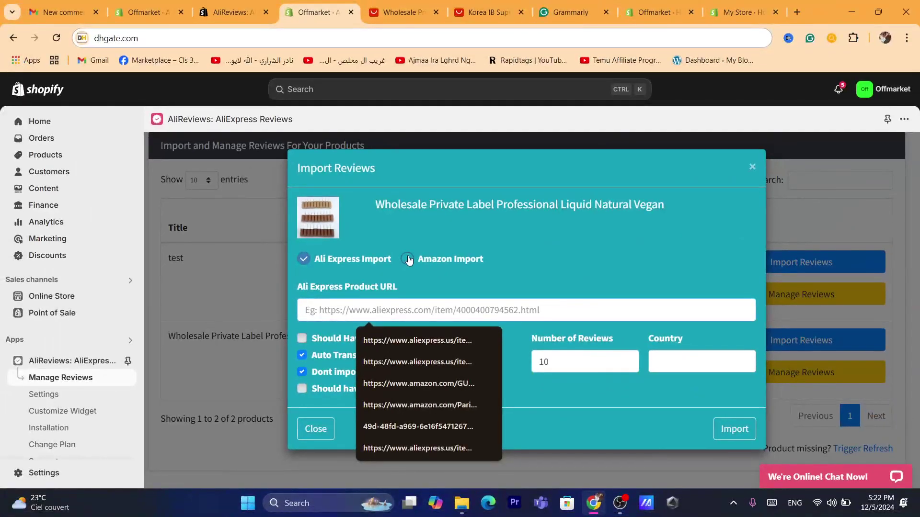
pyautogui.click(408, 259)
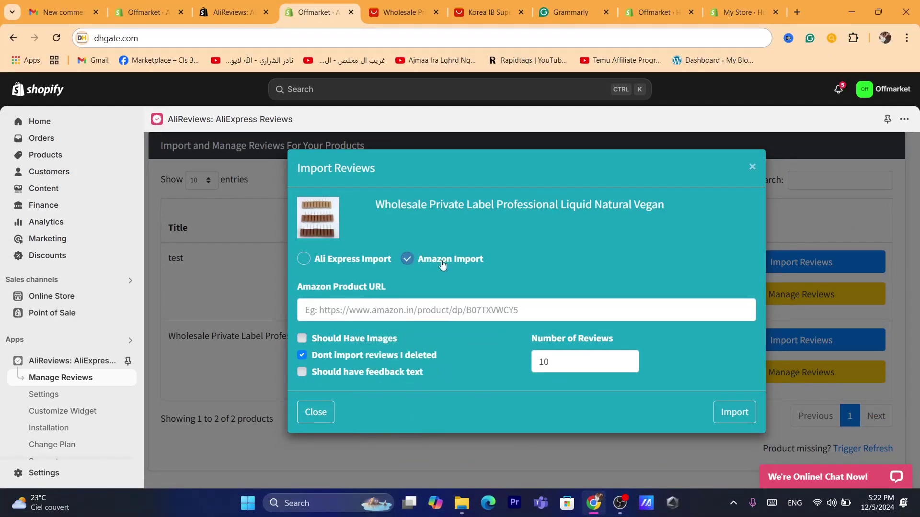
pyautogui.click(333, 263)
pyautogui.click(350, 318)
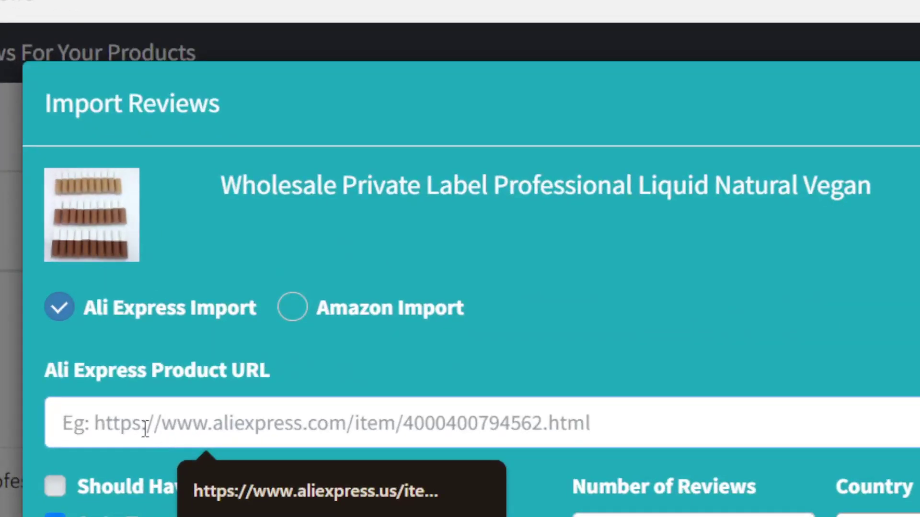
pyautogui.rightClick(142, 428)
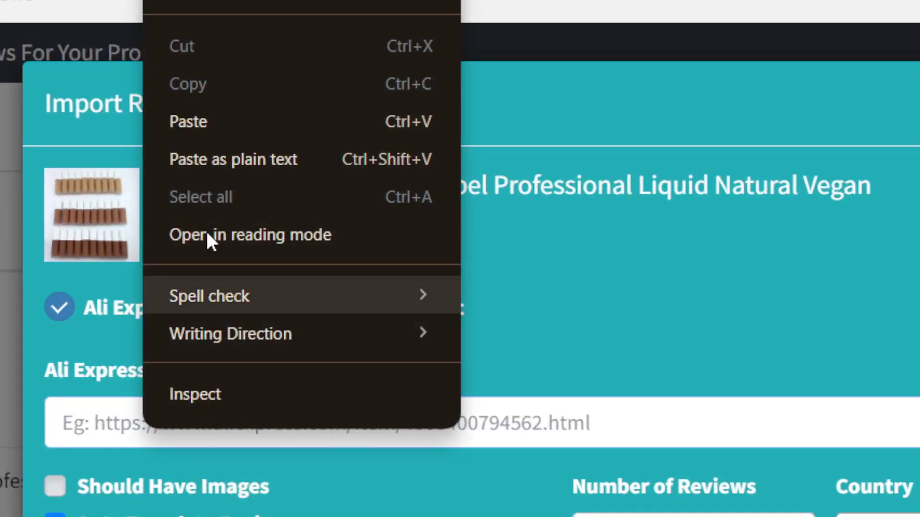
pyautogui.click(205, 113)
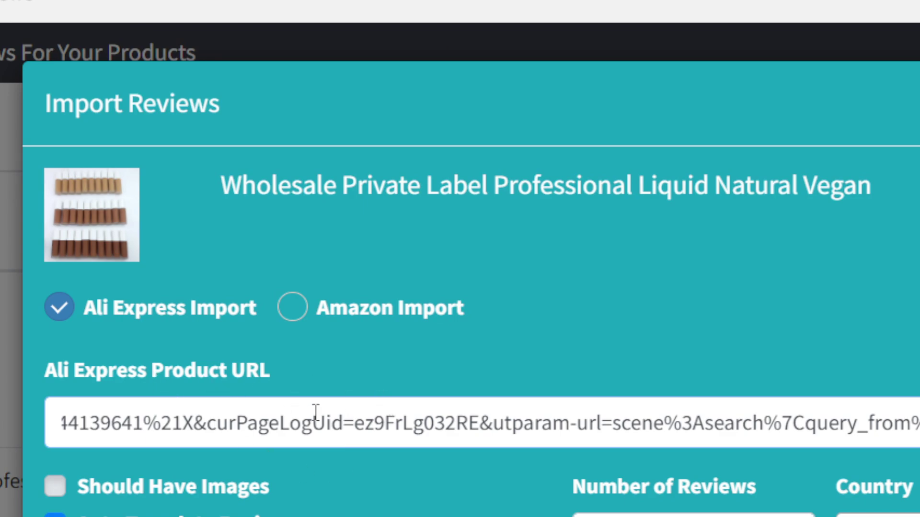
pyautogui.press('Tab')
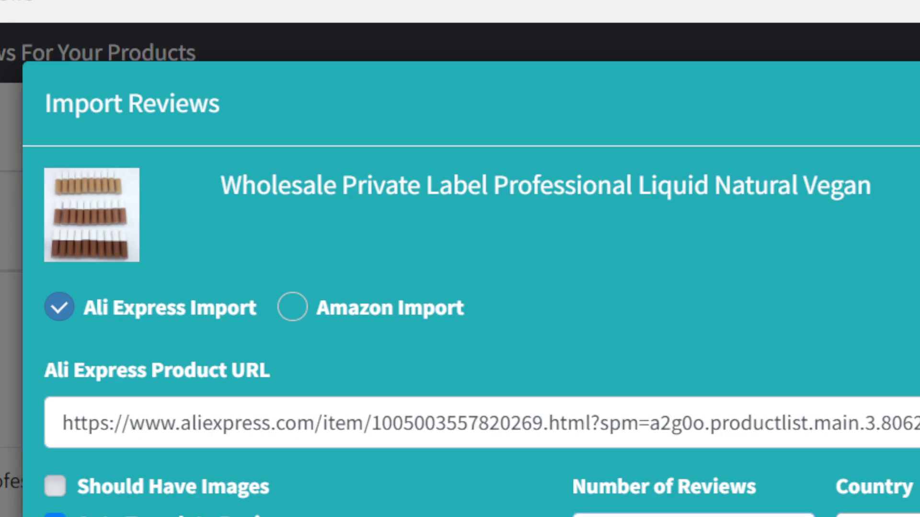
pyautogui.click(431, 38)
pyautogui.write('W')
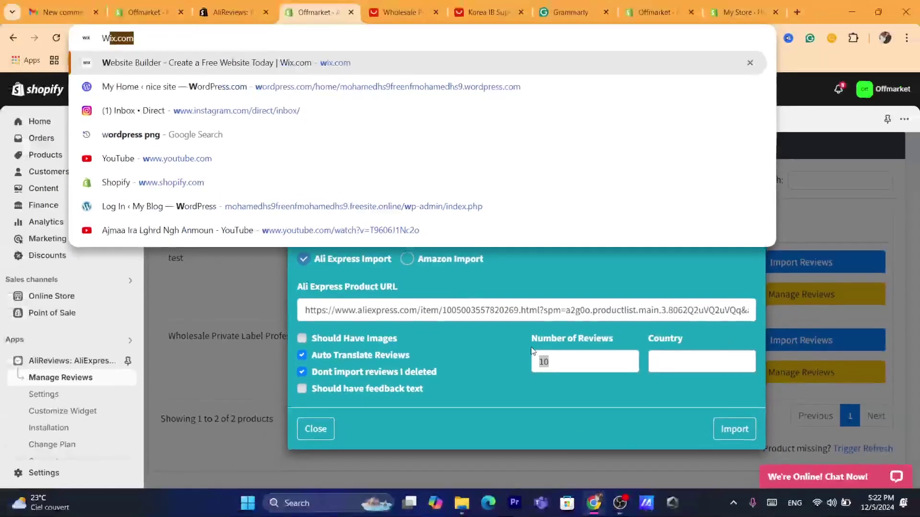
pyautogui.click(496, 398)
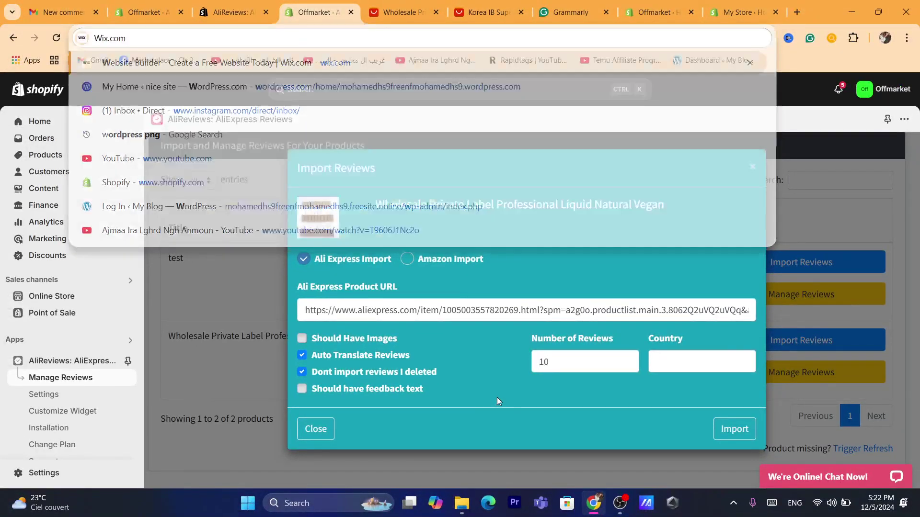
# Set the number of reviews to import to 5, checking it against the reviews on the AliExpress product page
pyautogui.doubleClick(564, 357)
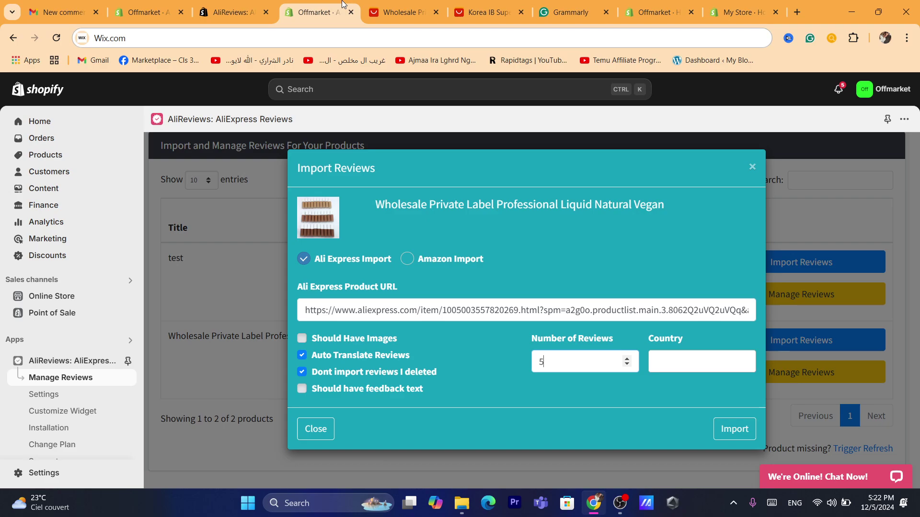
pyautogui.click(397, 10)
pyautogui.click(501, 9)
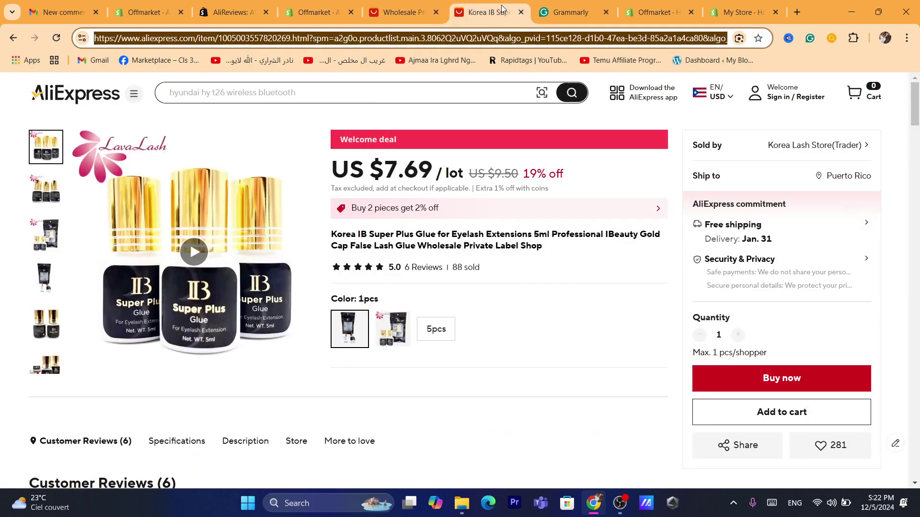
pyautogui.click(317, 12)
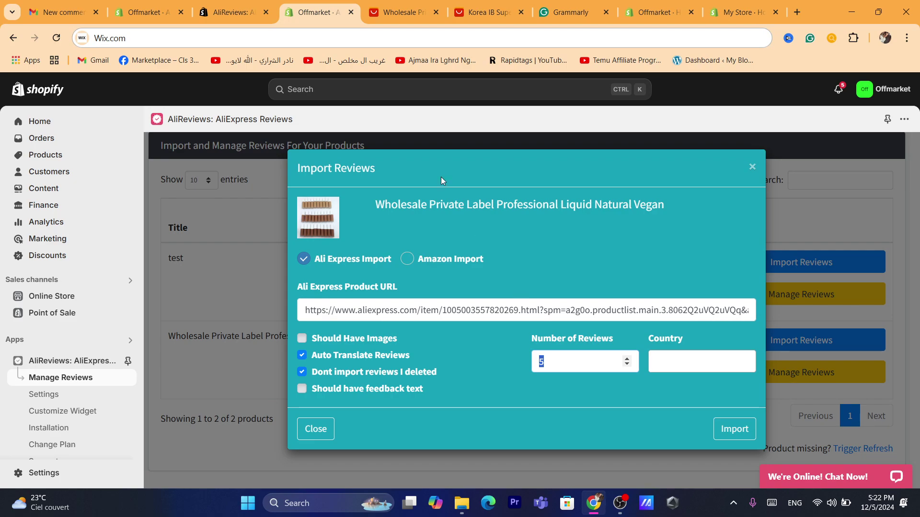
pyautogui.tripleClick(390, 165)
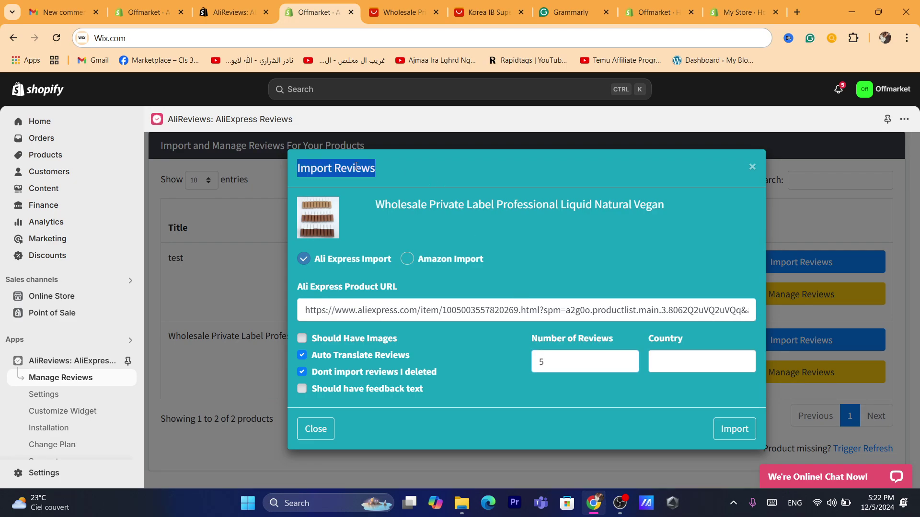
pyautogui.click(388, 170)
pyautogui.click(386, 6)
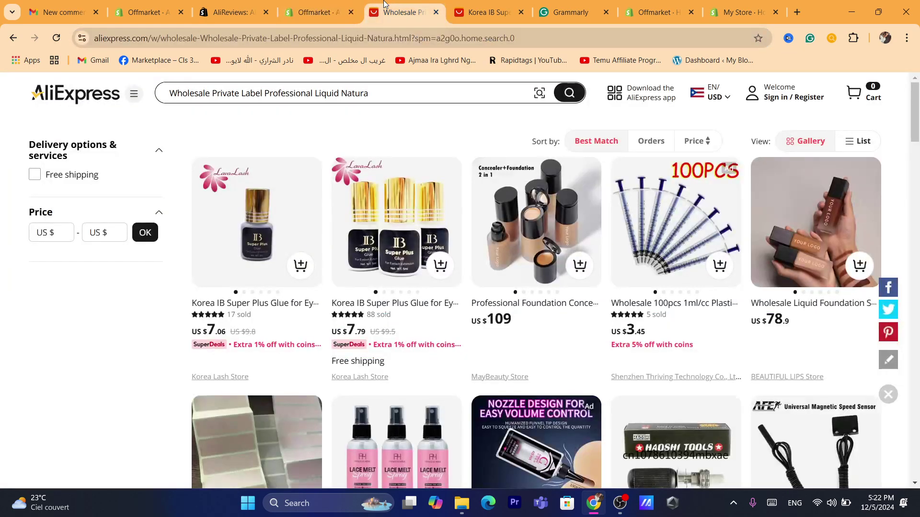
pyautogui.click(485, 6)
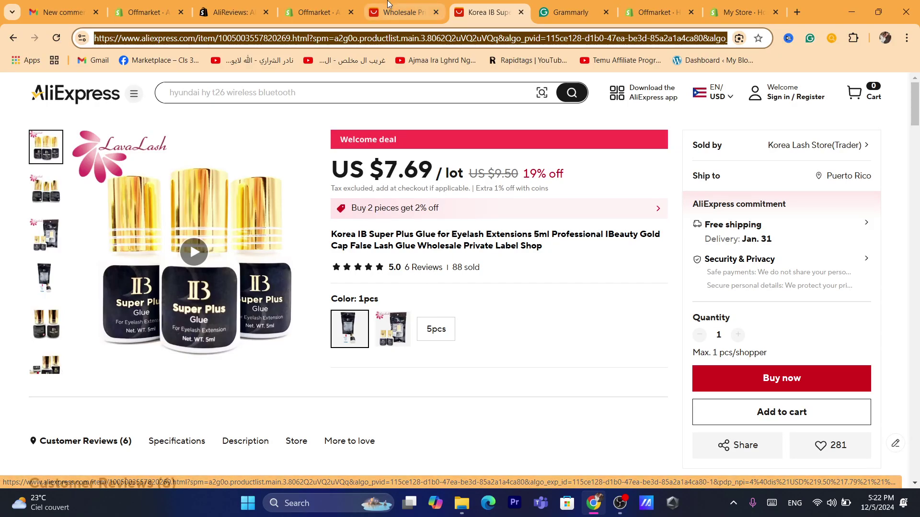
pyautogui.click(316, 5)
# Check the country options, leave the country empty, and restrict the import to reviews that have images
pyautogui.click(682, 368)
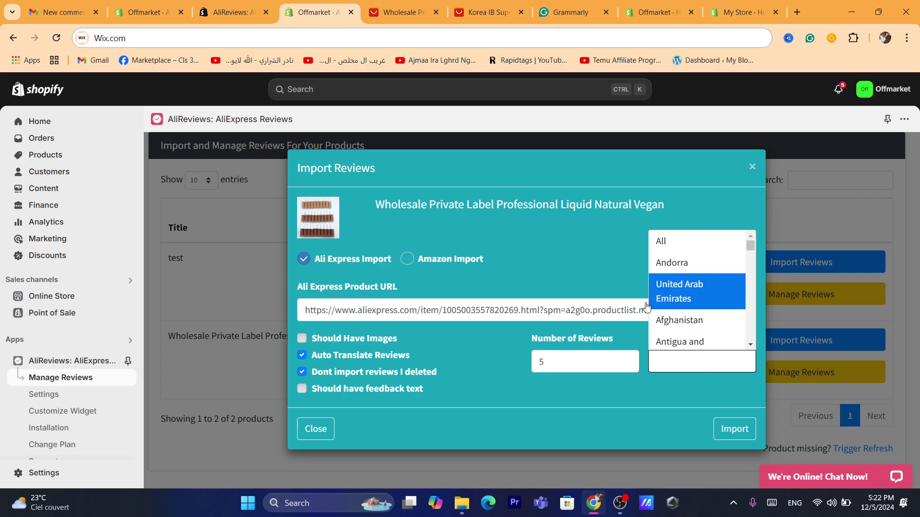
pyautogui.click(607, 278)
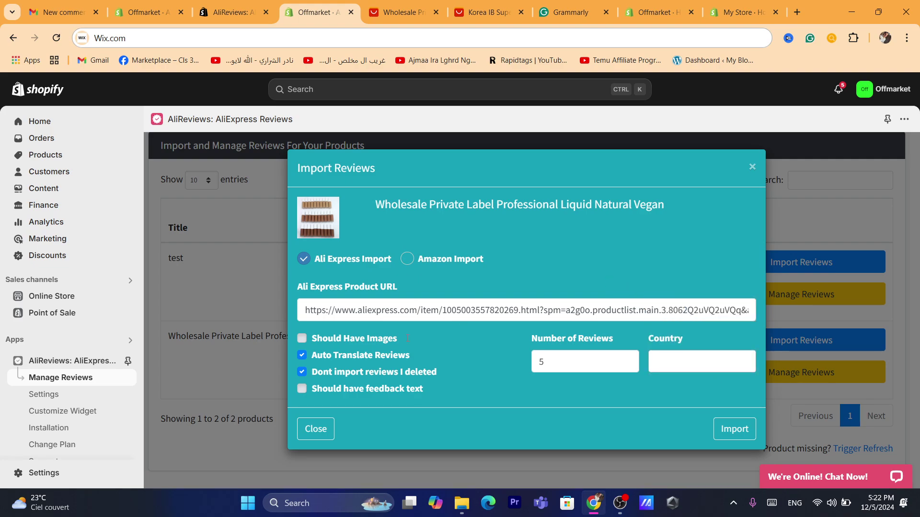
pyautogui.click(301, 338)
pyautogui.click(316, 38)
pyautogui.write('d')
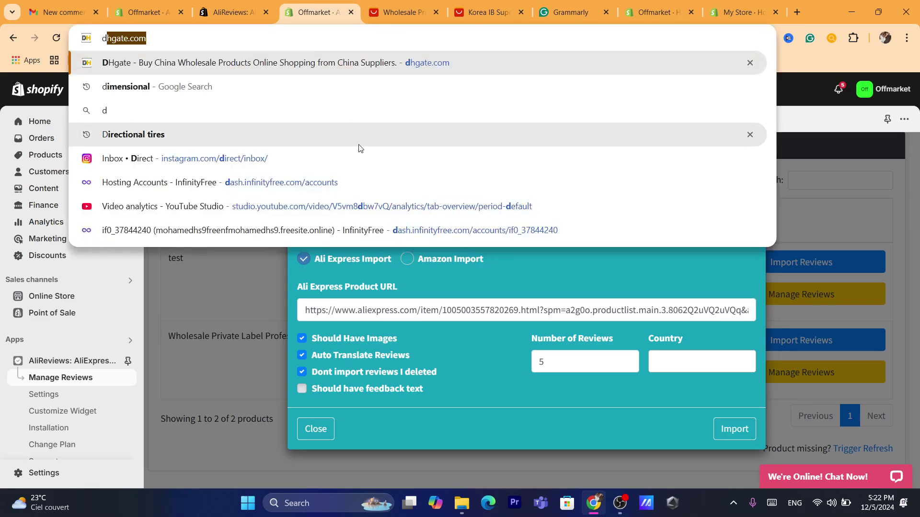
pyautogui.click(427, 405)
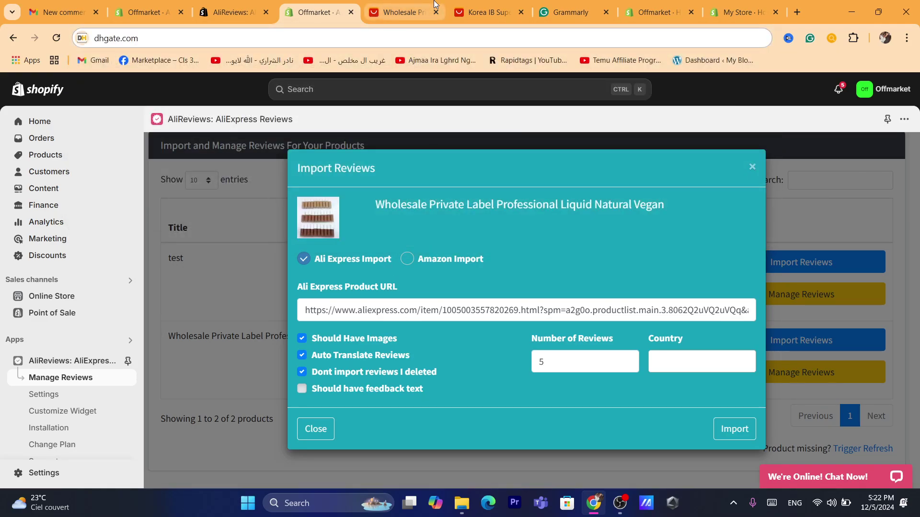
# Import the AliExpress reviews into the product "Wholesale Private Label Professional Liquid Natural Vegan" with the configured settings
pyautogui.click(405, 11)
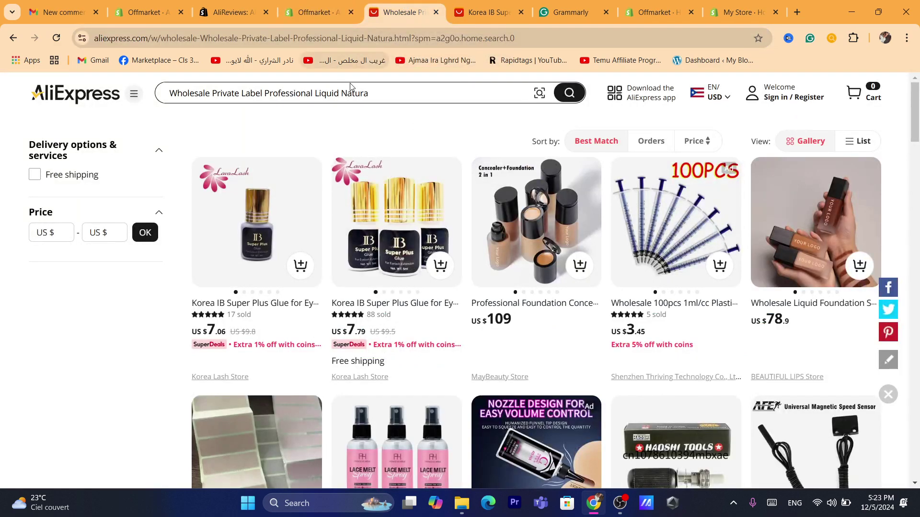
pyautogui.click(328, 5)
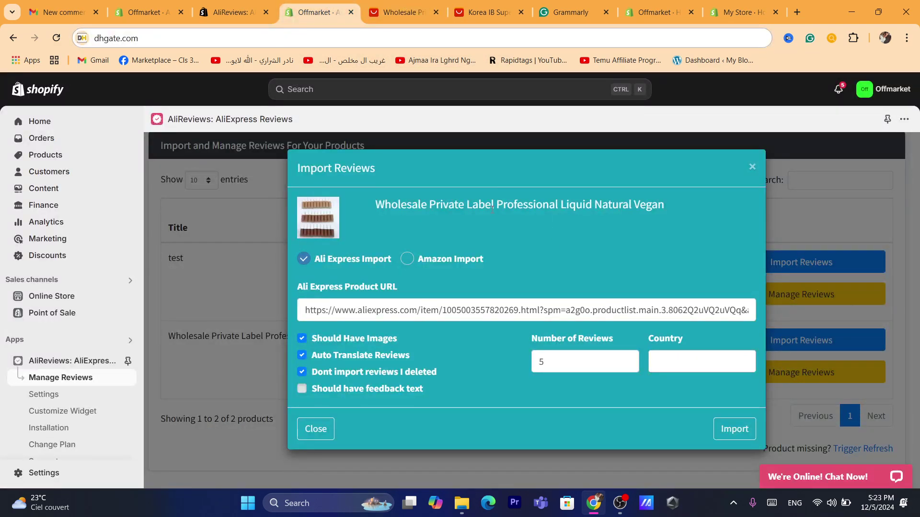
pyautogui.click(726, 427)
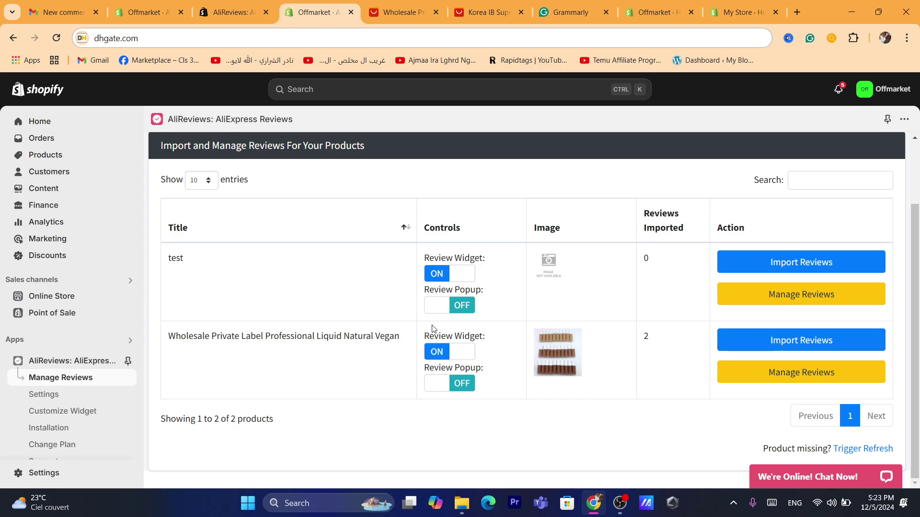
# Go to the online store's themes and open the current Dawn theme for customization
pyautogui.click(51, 299)
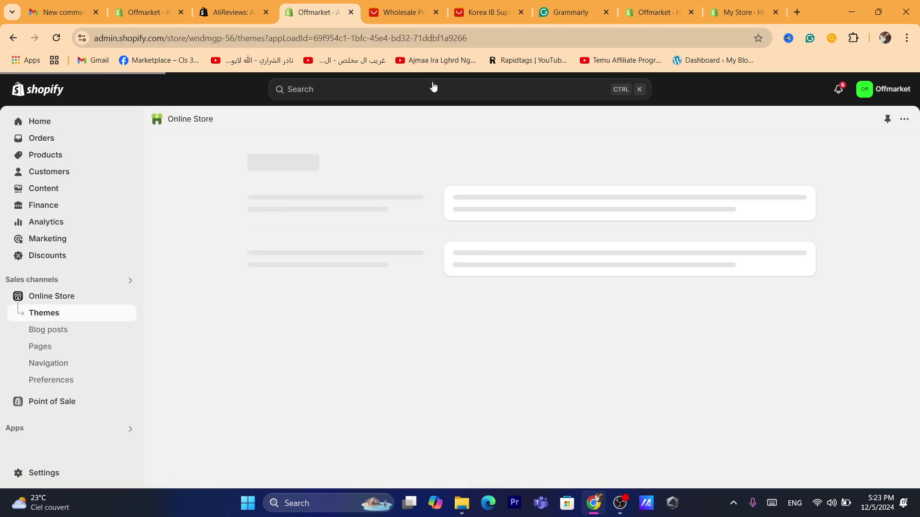
pyautogui.moveTo(445, 60)
pyautogui.mouseDown()
pyautogui.moveTo(451, 45)
pyautogui.moveTo(451, 58)
pyautogui.mouseUp()
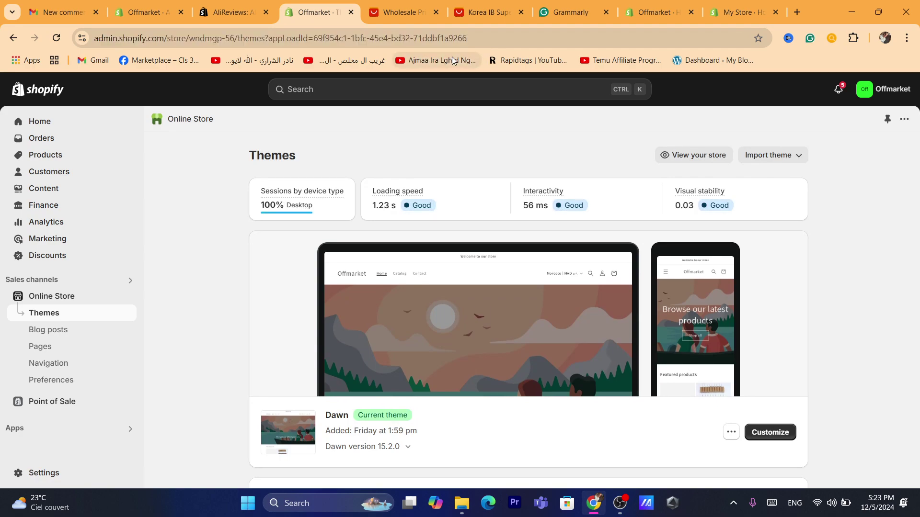
pyautogui.click(766, 434)
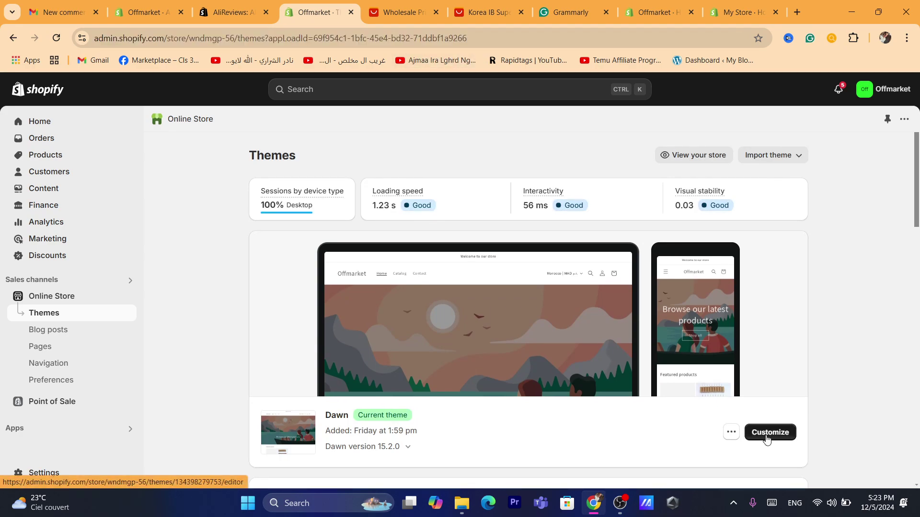
pyautogui.click(321, 29)
pyautogui.write('s')
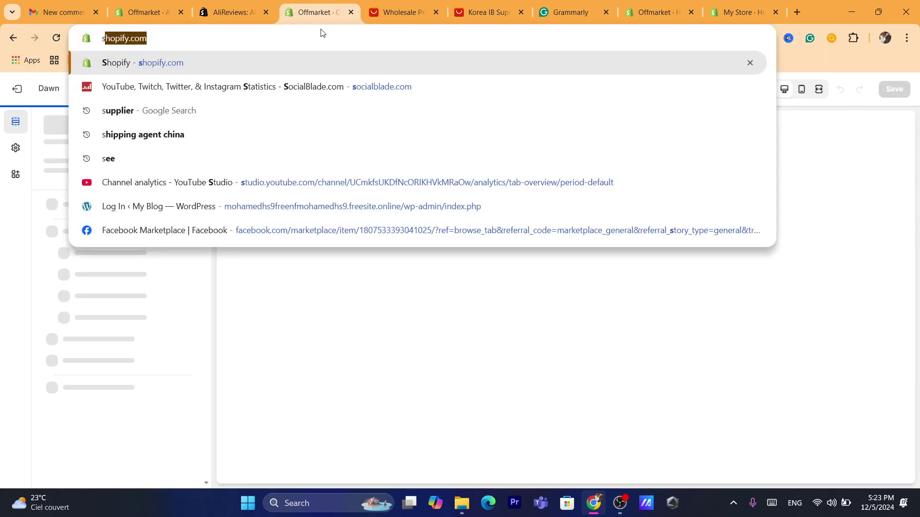
pyautogui.click(477, 370)
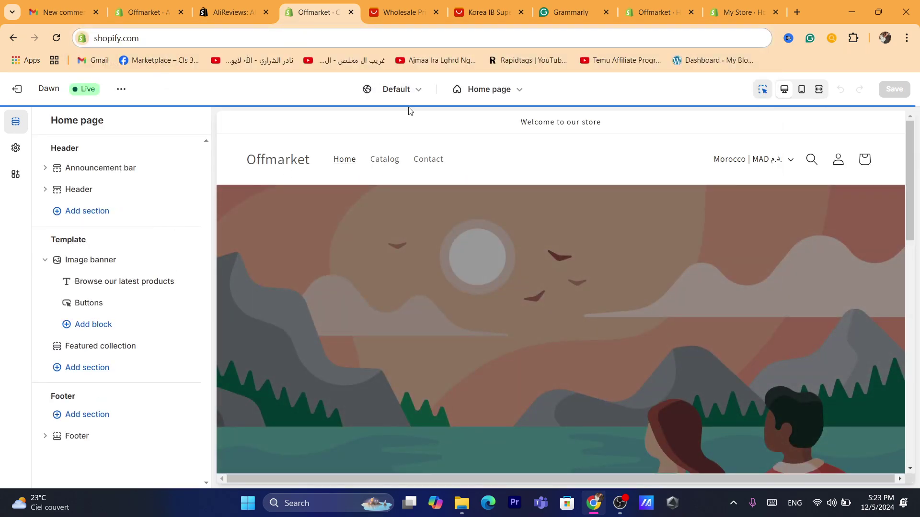
# Switch the theme editor to the Default product template and preview it with "Wholesale Private Label Professional Liquid Natural Vegan"
pyautogui.click(477, 95)
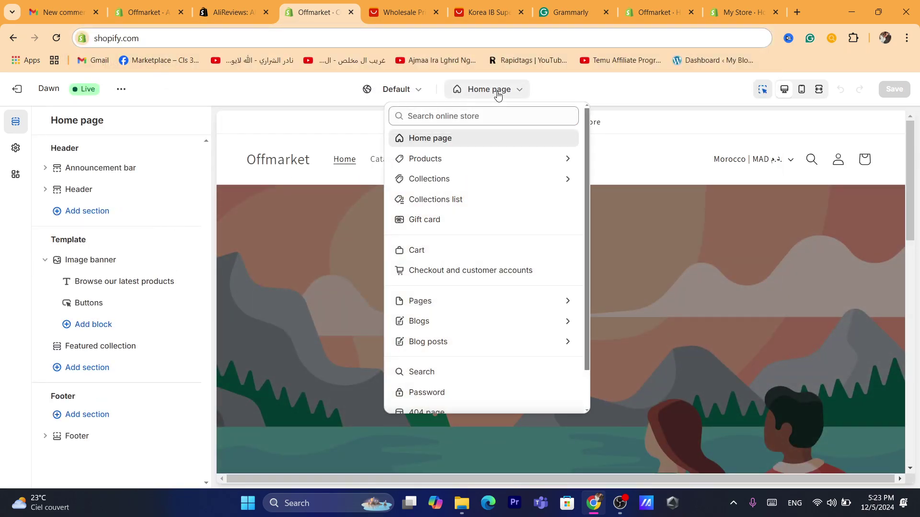
pyautogui.click(451, 155)
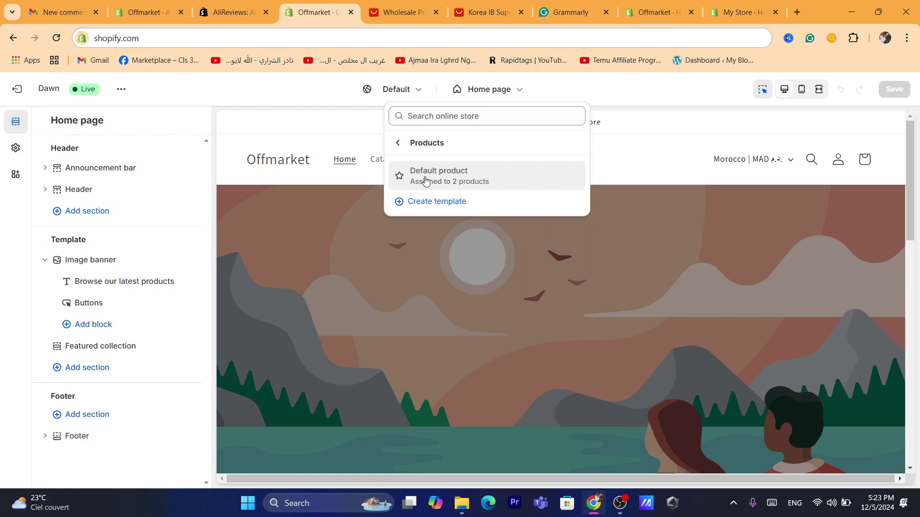
pyautogui.click(423, 176)
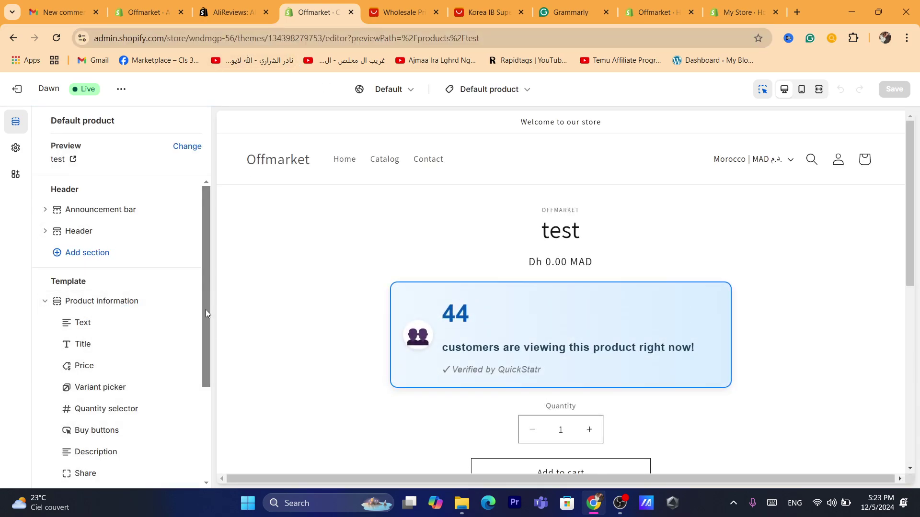
pyautogui.moveTo(206, 309); pyautogui.dragTo(208, 250)
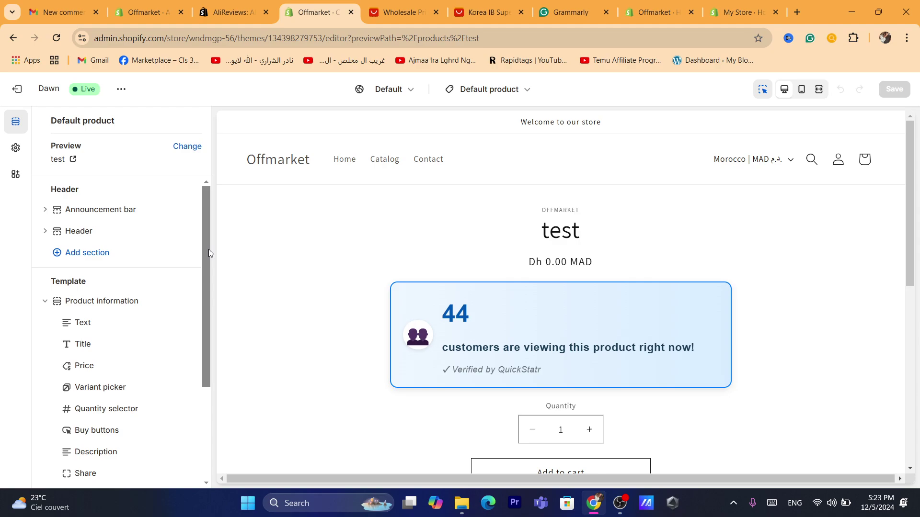
pyautogui.click(179, 153)
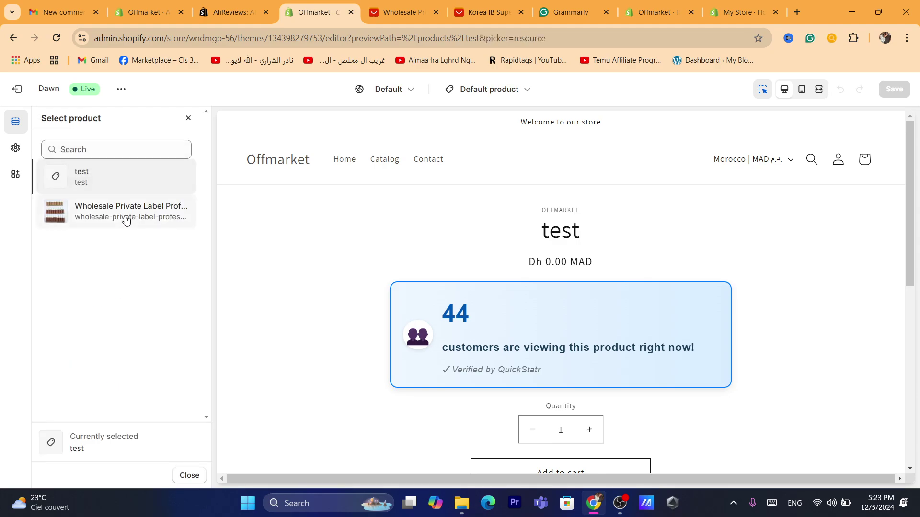
pyautogui.click(126, 220)
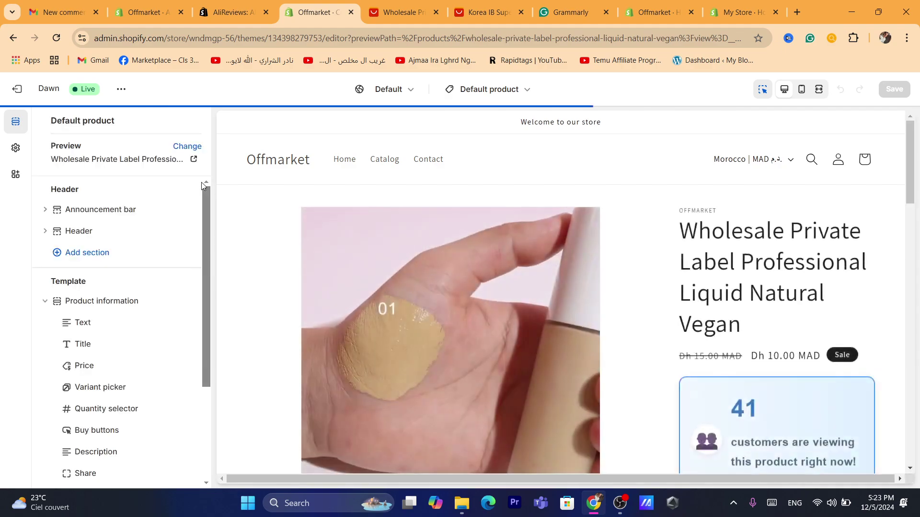
# Add the AliReviews Product Widget as a new app section below Related products in the product template
pyautogui.moveTo(207, 206); pyautogui.dragTo(200, 185)
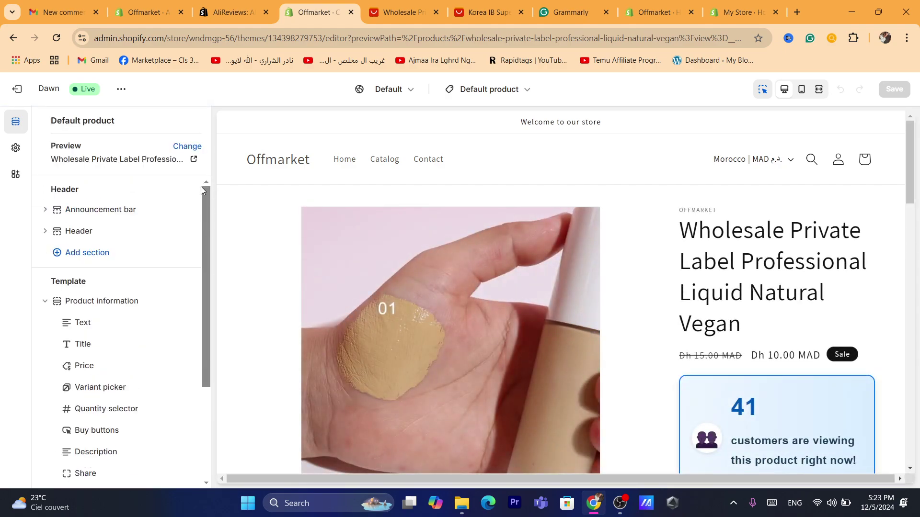
pyautogui.moveTo(203, 220); pyautogui.dragTo(200, 330)
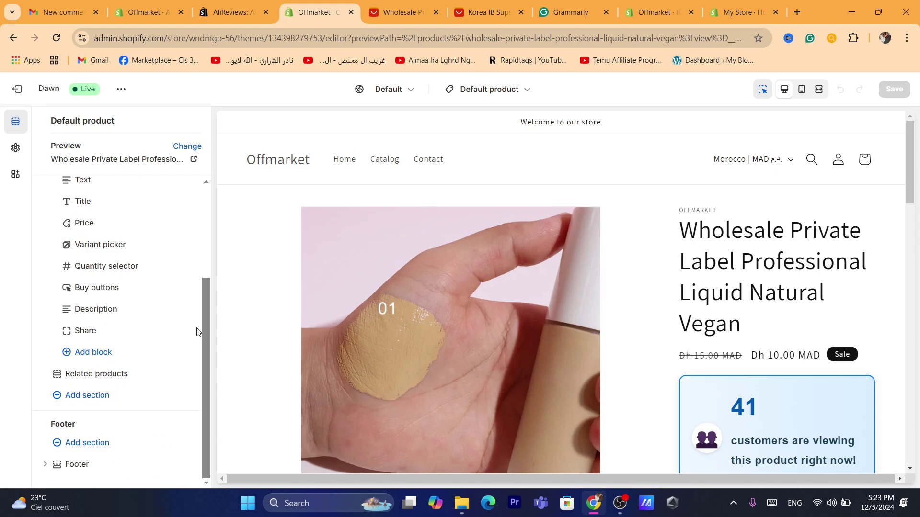
pyautogui.click(93, 401)
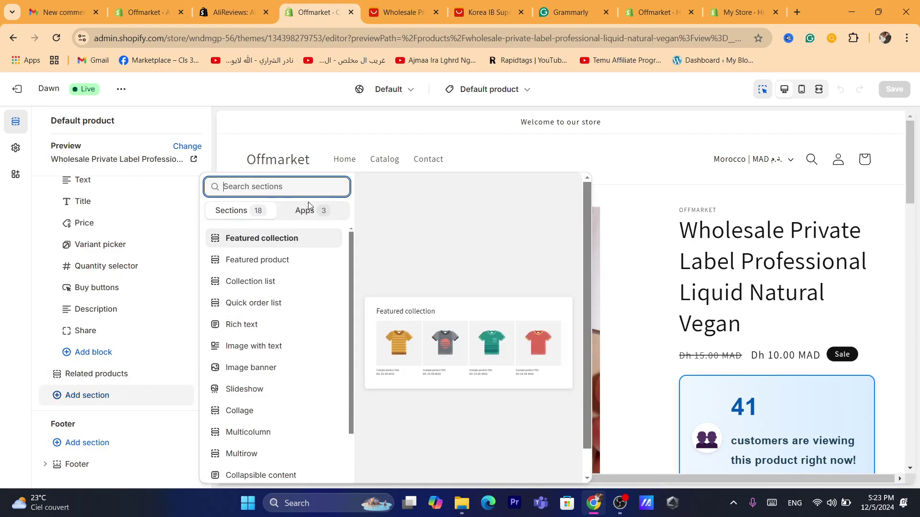
pyautogui.click(314, 216)
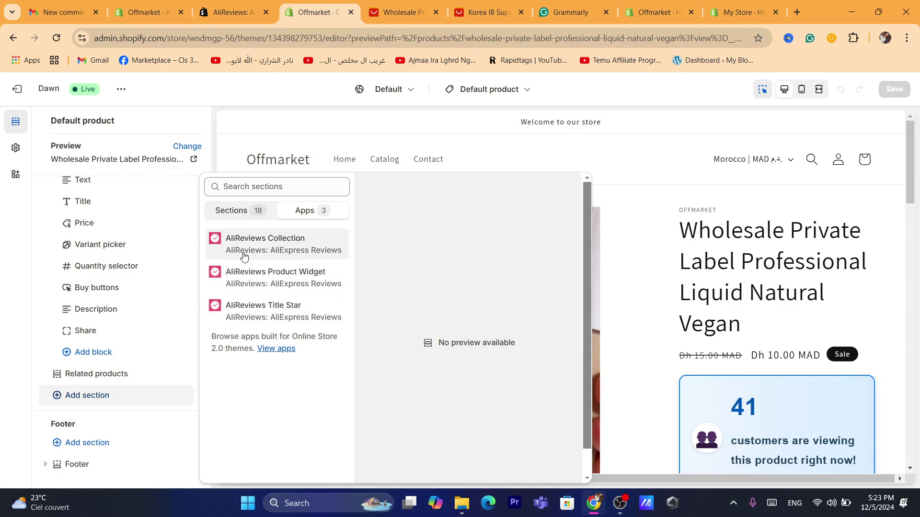
pyautogui.click(247, 280)
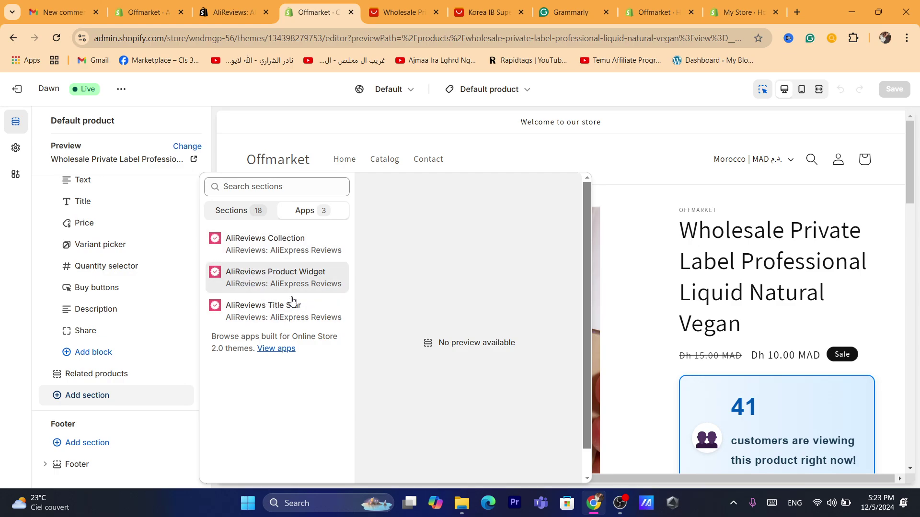
# Add the AliReviews Collection and AliReviews Title Star app sections below the product widget and save the template
pyautogui.click(99, 395)
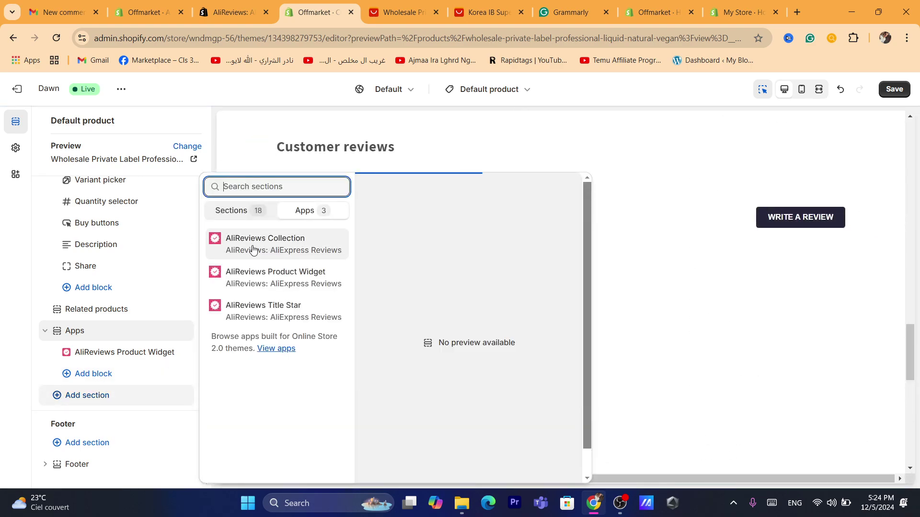
pyautogui.click(252, 249)
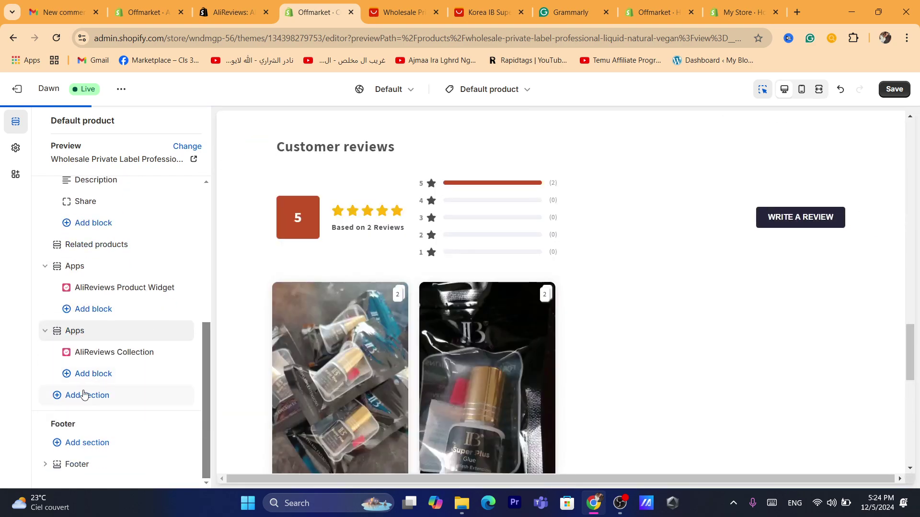
pyautogui.click(84, 395)
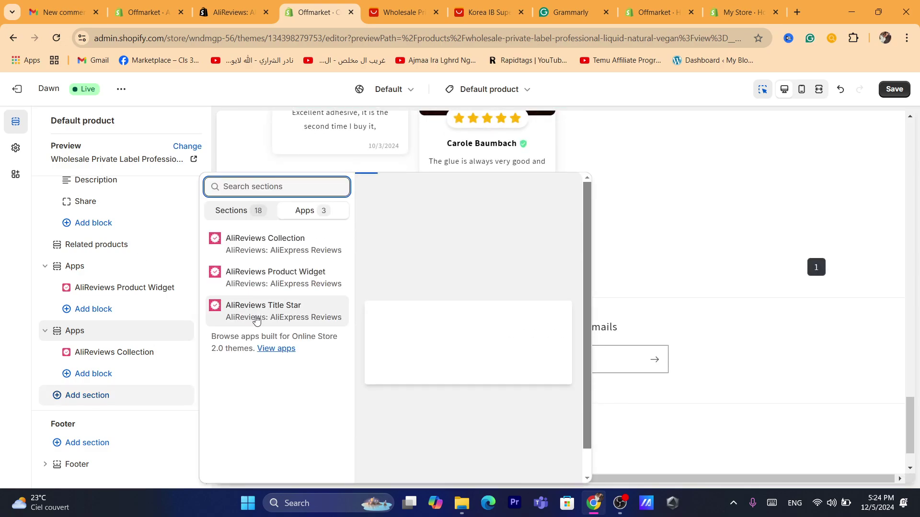
pyautogui.click(257, 314)
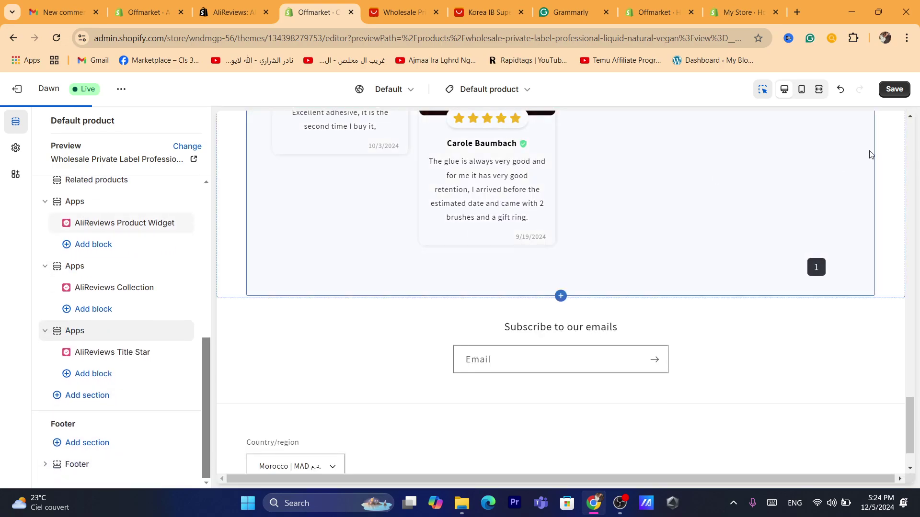
pyautogui.click(889, 90)
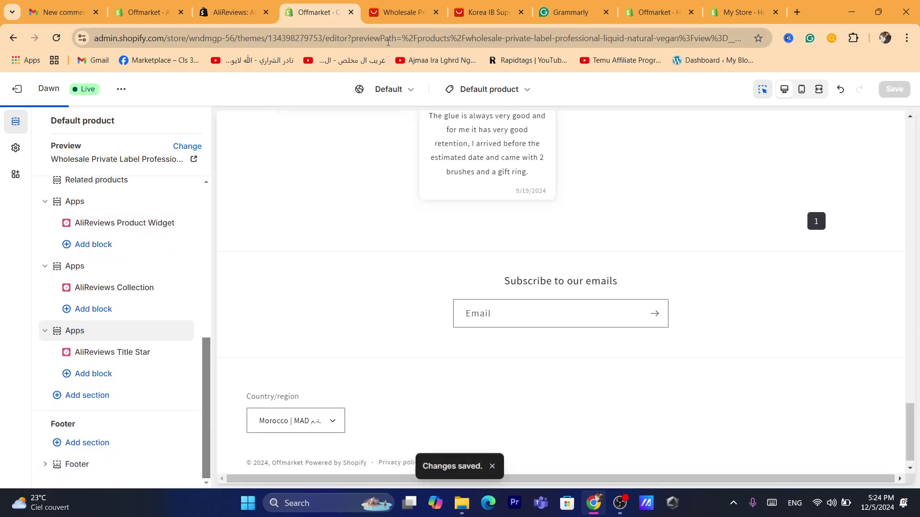
# Return to the Shopify admin home and open the live online store in a new tab
pyautogui.click(332, 34)
pyautogui.write('sh')
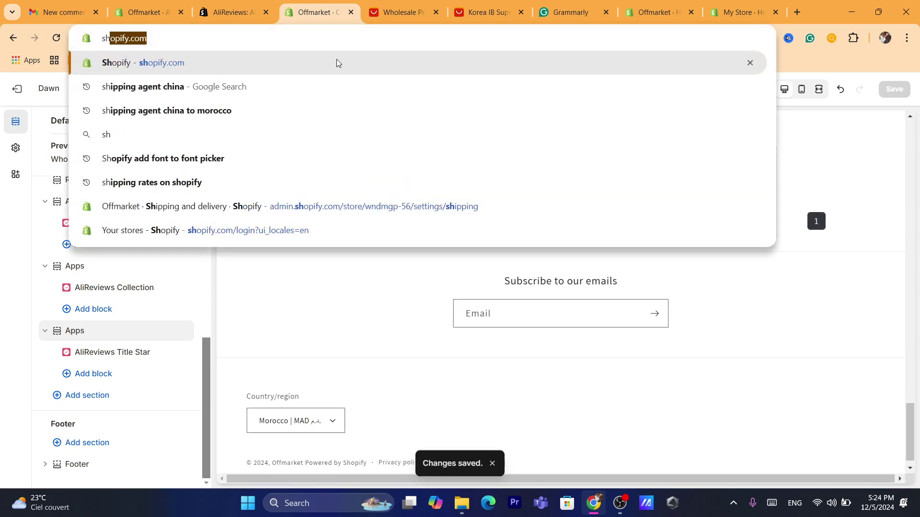
pyautogui.press('Return')
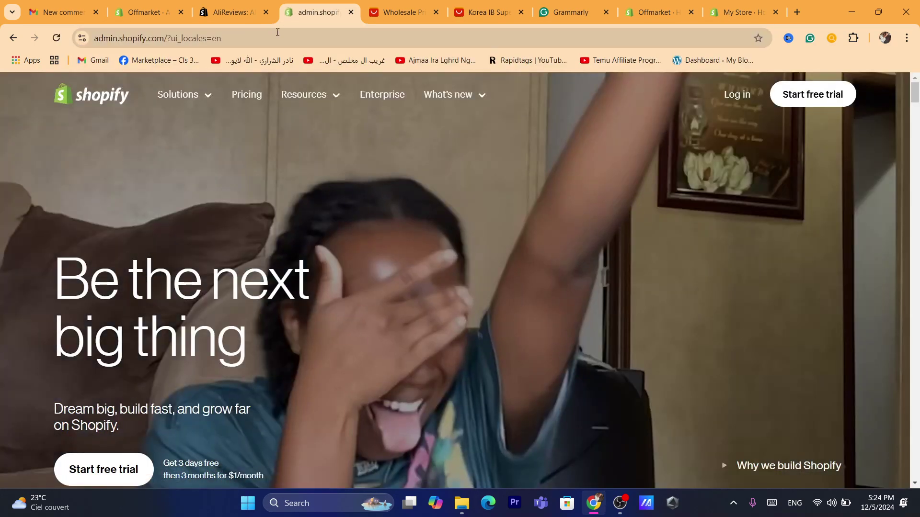
pyautogui.click(319, 38)
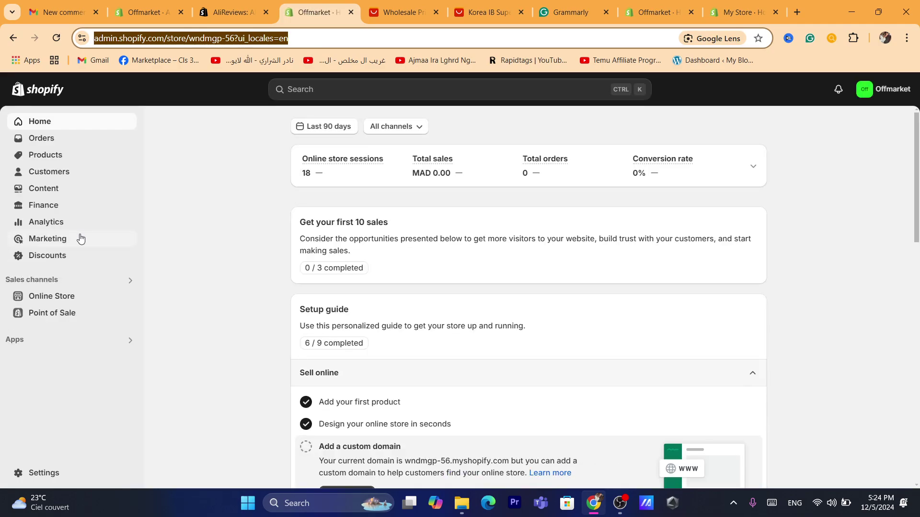
pyautogui.click(130, 299)
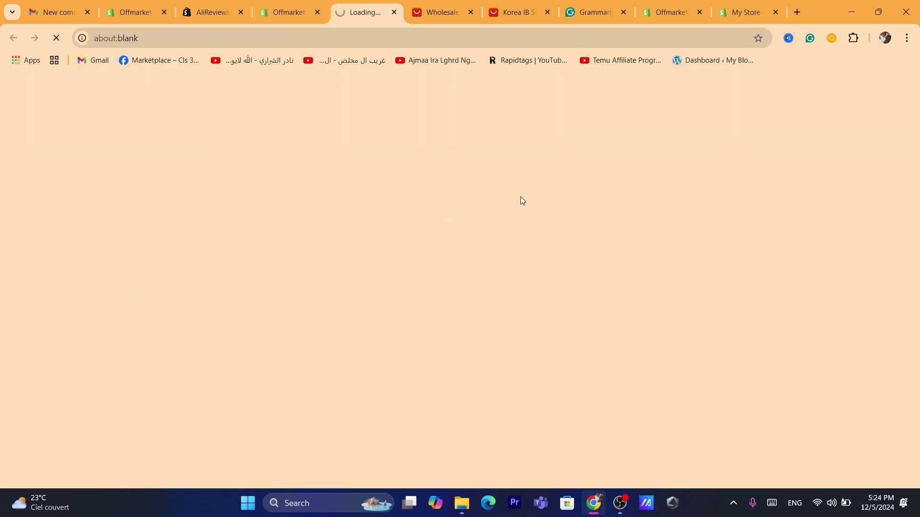
# Open the "Wholesale Private Label Professional Liquid Natural Vegan" product page in the storefront and view its Customer reviews section
pyautogui.scroll(-10, 366, 254)
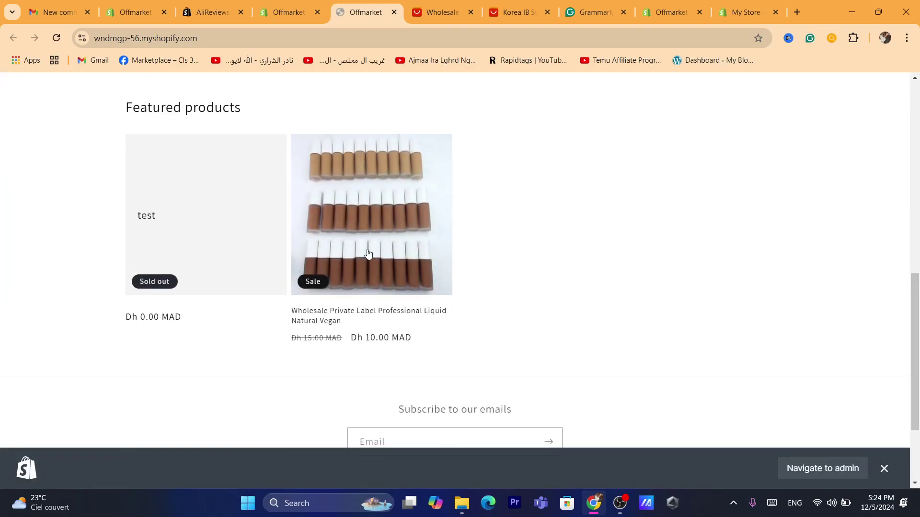
pyautogui.click(347, 39)
pyautogui.write('s')
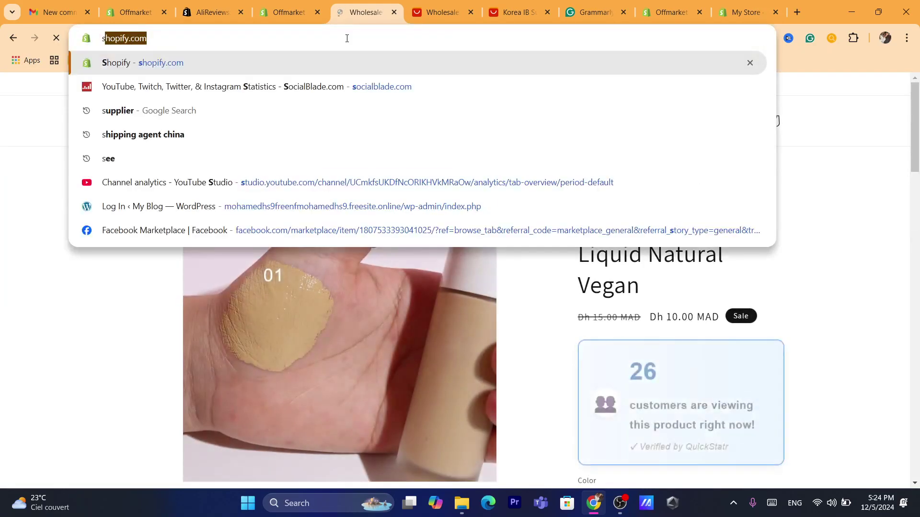
pyautogui.scroll(-6, 917, 199)
pyautogui.scroll(-18, 862, 182)
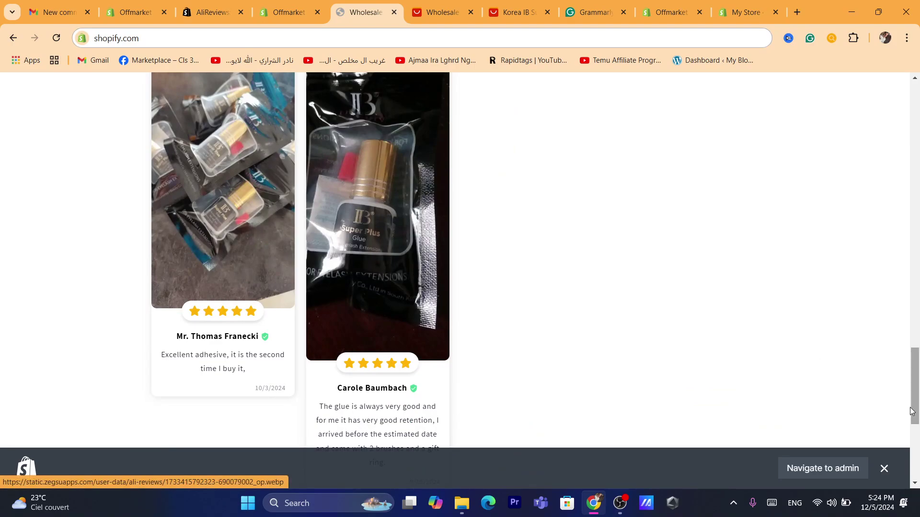
pyautogui.moveTo(918, 408); pyautogui.dragTo(917, 372)
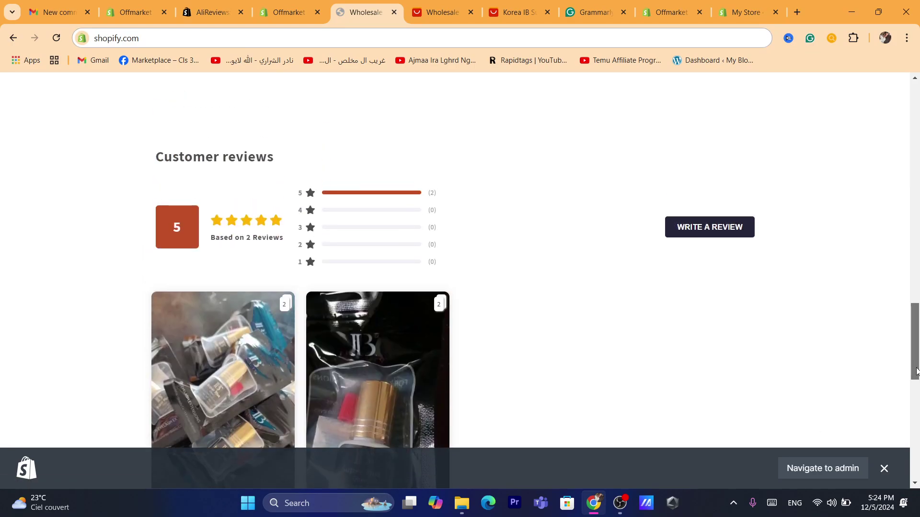
# Open the review submission form in the Customer reviews section and examine its name, email, rating and comment fields
pyautogui.click(724, 229)
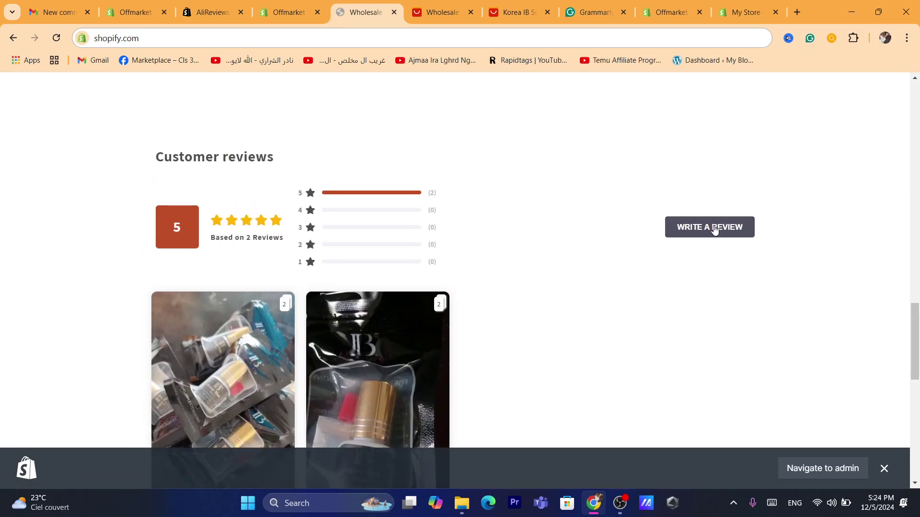
pyautogui.click(712, 234)
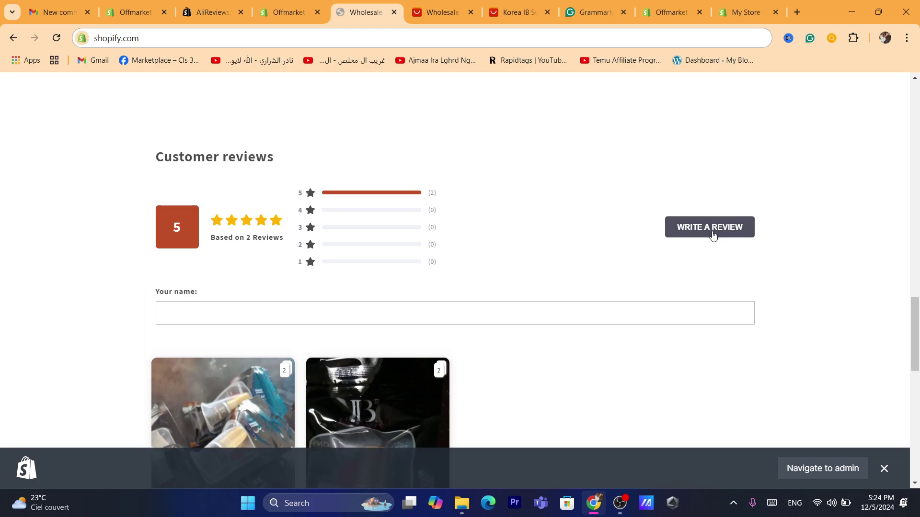
pyautogui.click(196, 302)
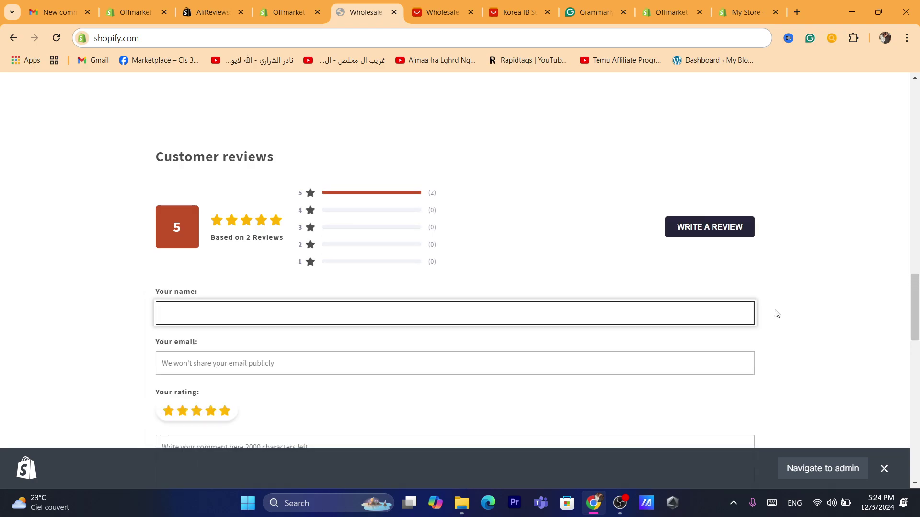
pyautogui.scroll(-3, 777, 313)
pyautogui.click(339, 249)
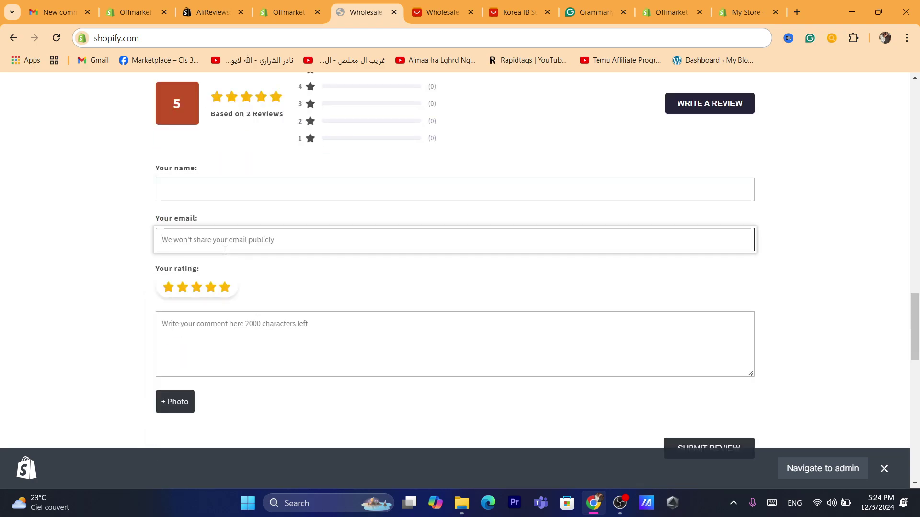
pyautogui.click(224, 344)
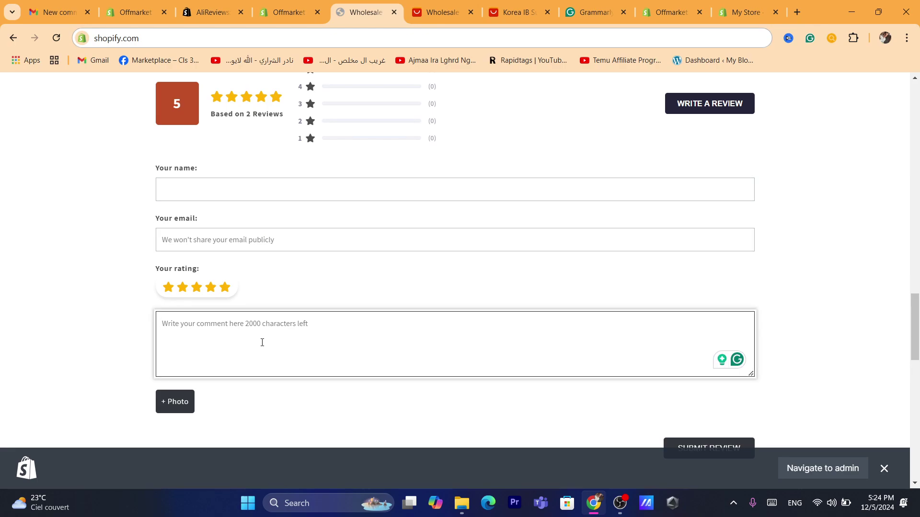
pyautogui.scroll(20, 656, 332)
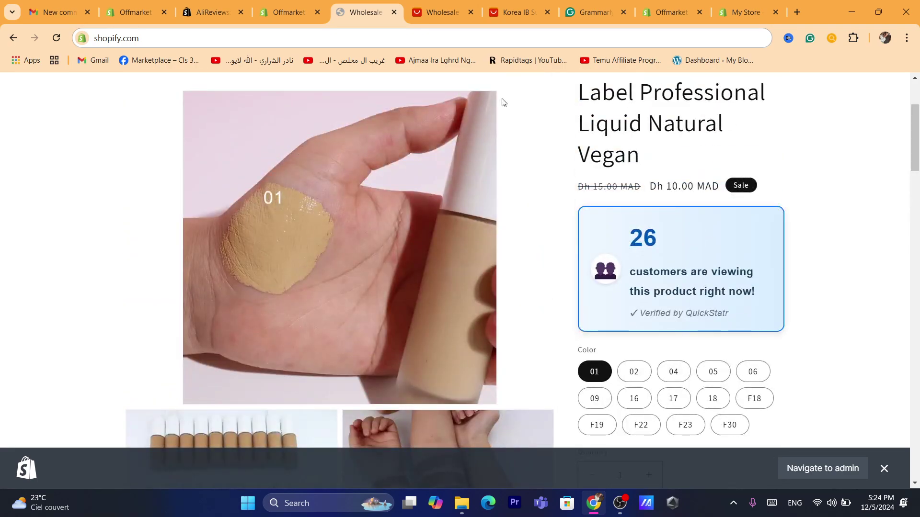
# Examine the QuickStatr live visitor counter box between the price and the color options on the product page
pyautogui.scroll(3, 917, 146)
pyautogui.scroll(-5, 562, 109)
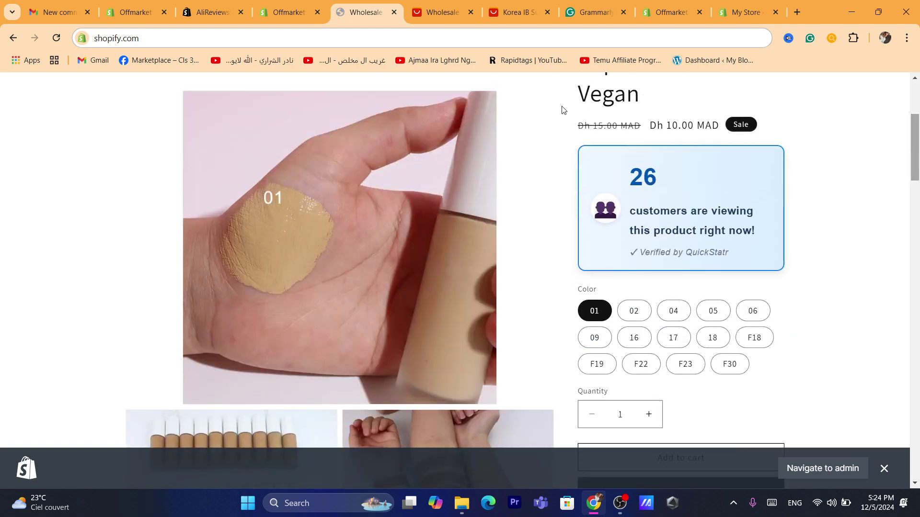
pyautogui.moveTo(622, 173); pyautogui.dragTo(757, 240)
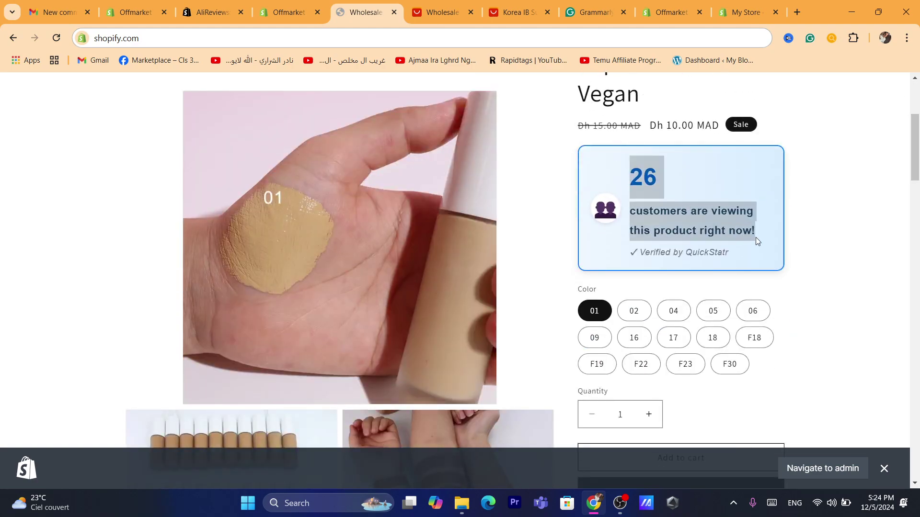
pyautogui.doubleClick(657, 188)
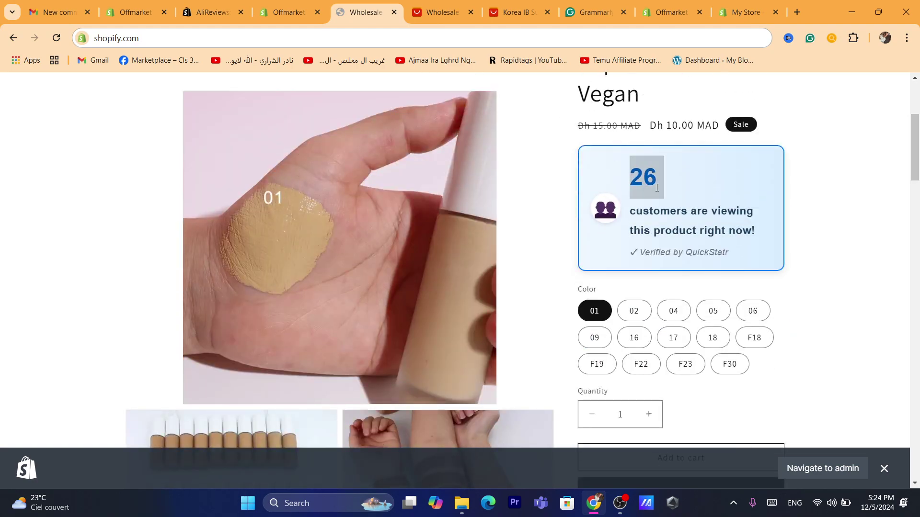
pyautogui.tripleClick(685, 225)
pyautogui.tripleClick(684, 207)
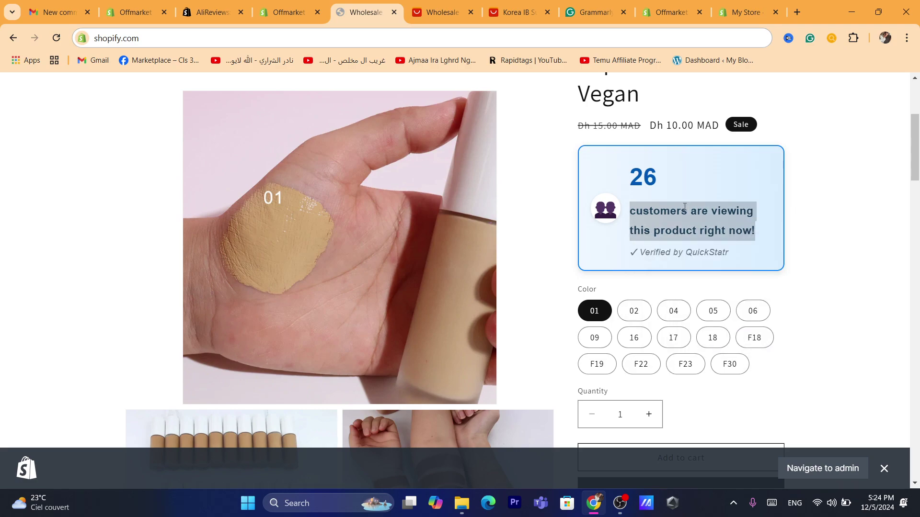
pyautogui.click(618, 157)
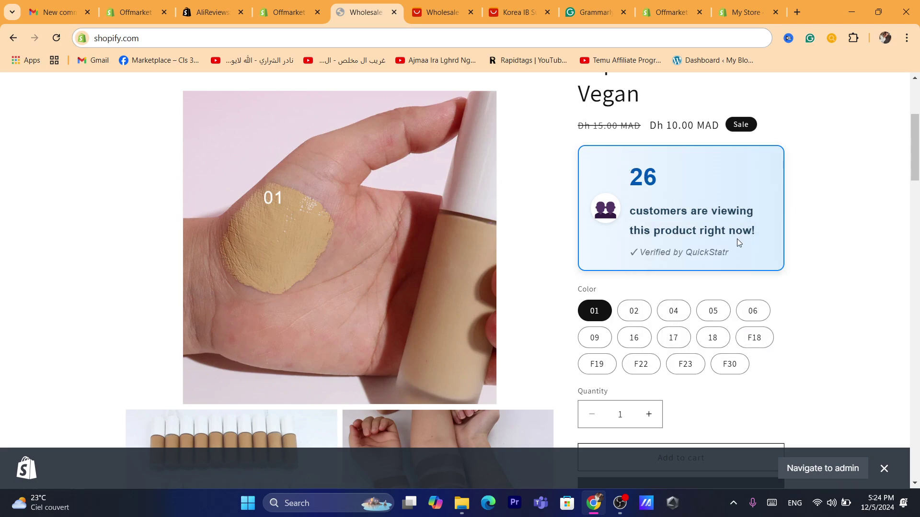
pyautogui.moveTo(753, 236); pyautogui.dragTo(623, 170)
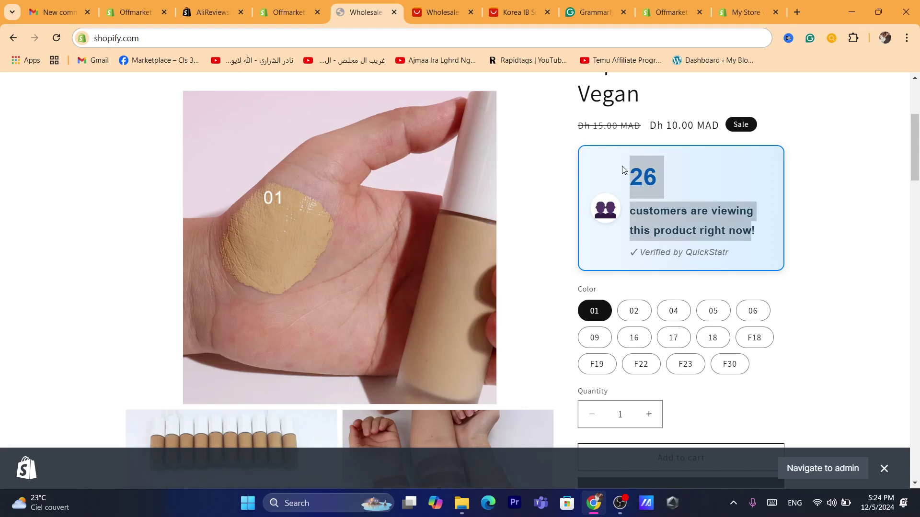
pyautogui.click(623, 170)
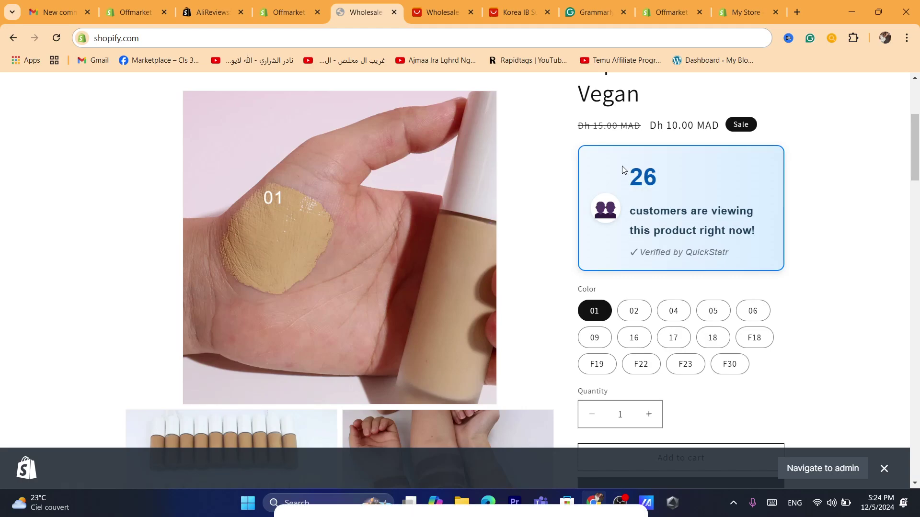